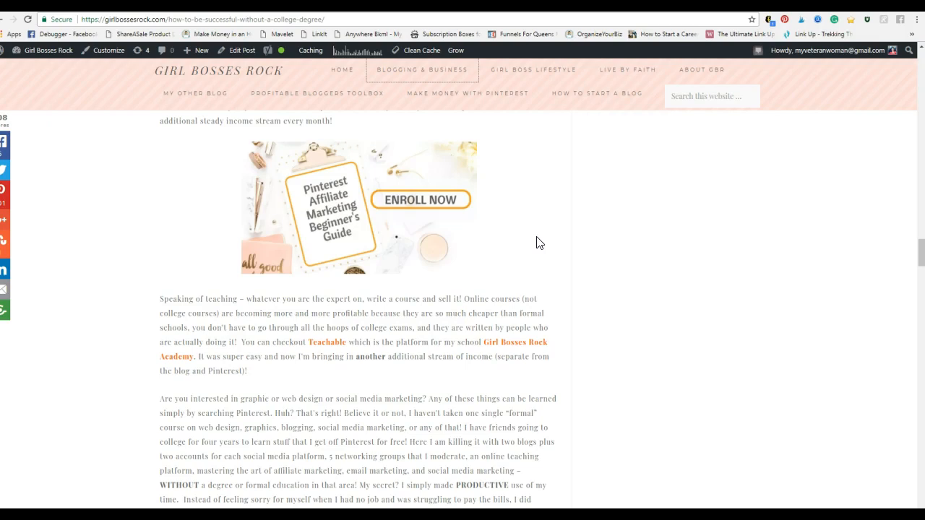
Step: Examine the blog post's email sign-up box, course banner and sidebar resource graphics as examples of ways to capture subscribers
{"action": "scroll", "coordinate": [580, 310], "scroll_direction": "down", "scroll_amount": 10}
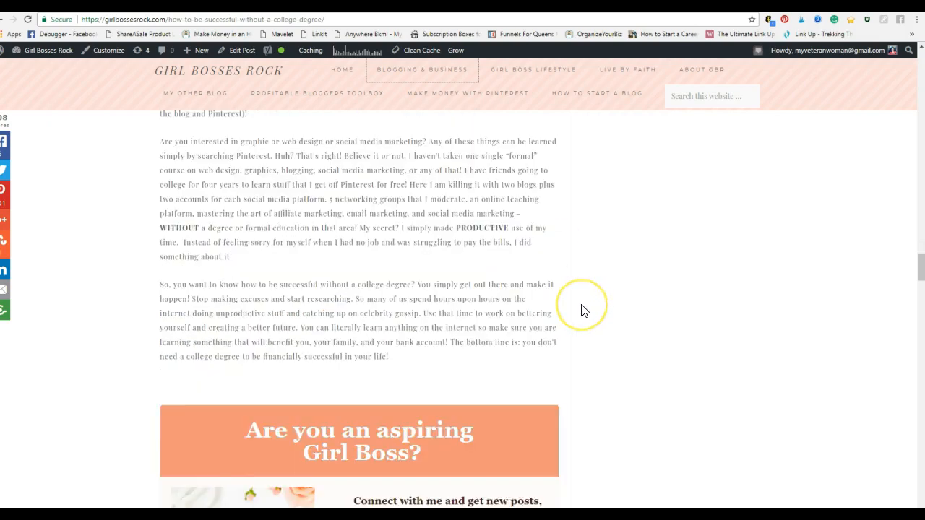
{"action": "scroll", "coordinate": [361, 173], "scroll_direction": "up", "scroll_amount": 2}
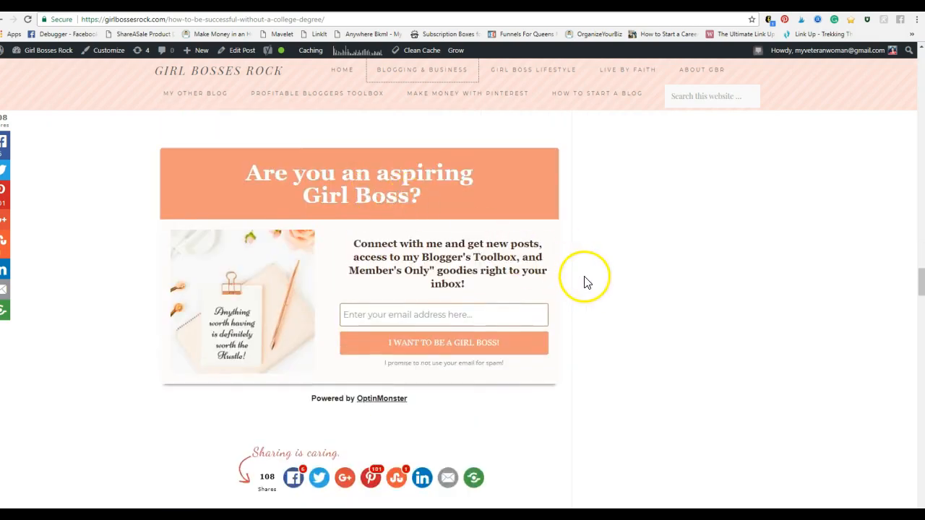
{"action": "scroll", "coordinate": [584, 279], "scroll_direction": "down", "scroll_amount": 1}
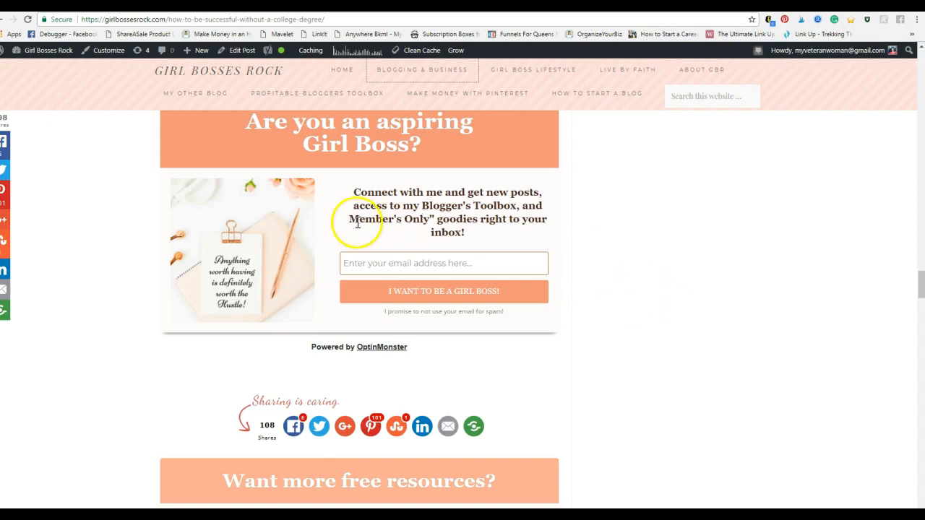
{"action": "scroll", "coordinate": [737, 331], "scroll_direction": "up", "scroll_amount": 7}
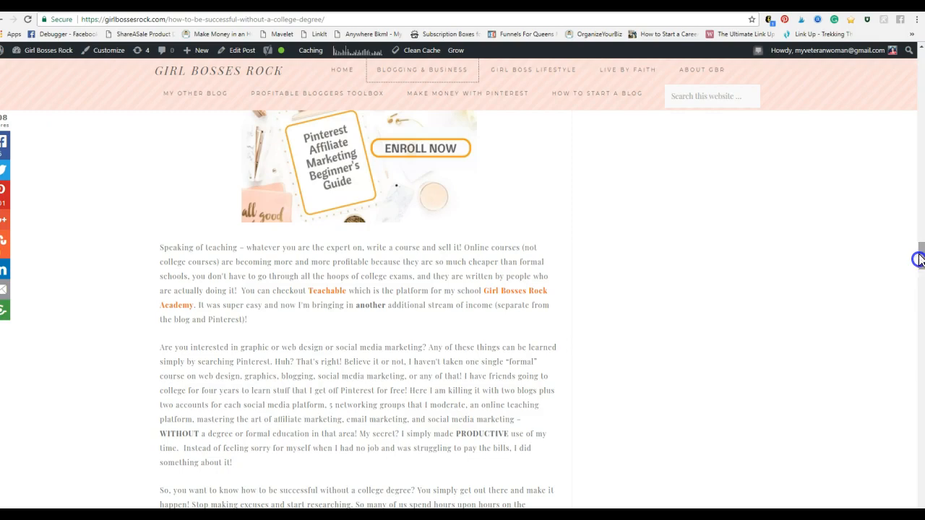
{"action": "left_click_drag", "start_coordinate": [921, 267], "coordinate": [898, 123]}
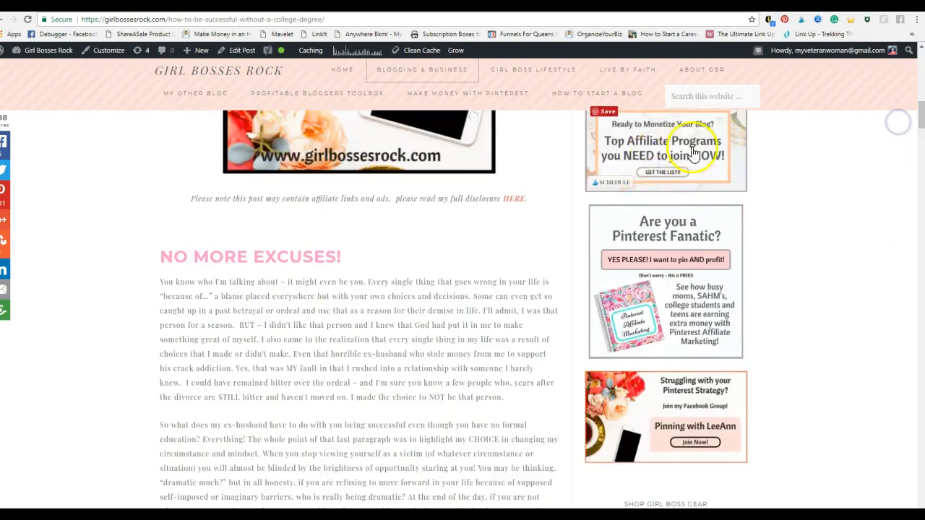
{"action": "scroll", "coordinate": [786, 253], "scroll_direction": "up", "scroll_amount": 2}
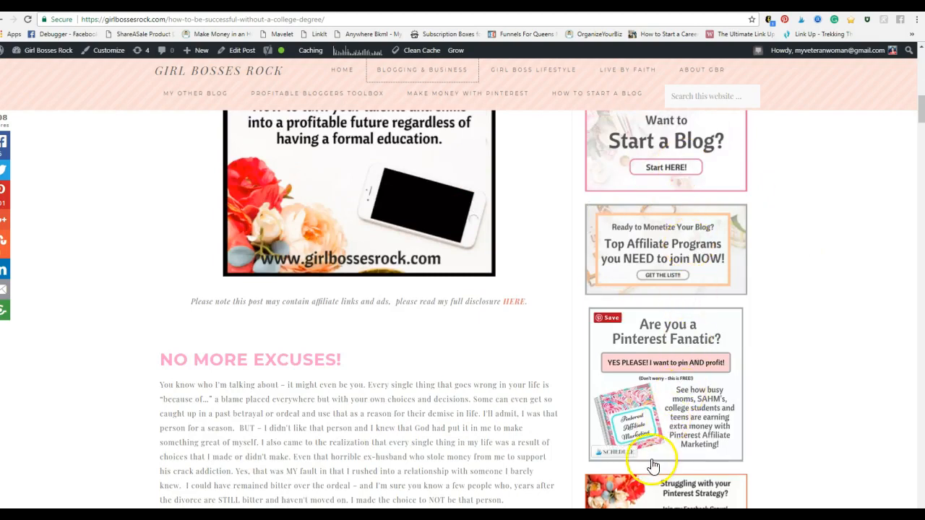
{"action": "scroll", "coordinate": [802, 401], "scroll_direction": "down", "scroll_amount": 3}
{"action": "scroll", "coordinate": [815, 398], "scroll_direction": "up", "scroll_amount": 3}
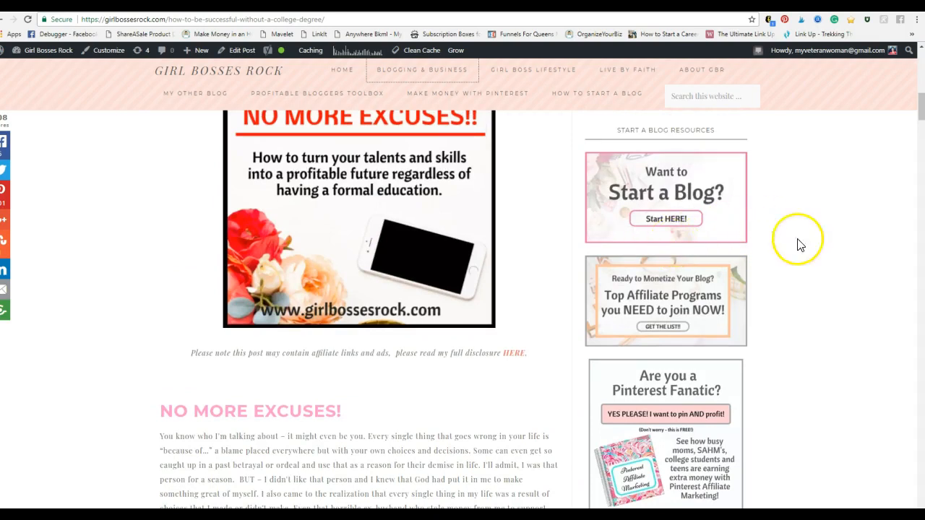
{"action": "mouse_move", "coordinate": [700, 313]}
Step: Switch to MailerLite and open the Free Stock Photos form from the embedded forms list
{"action": "left_click", "coordinate": [289, 4]}
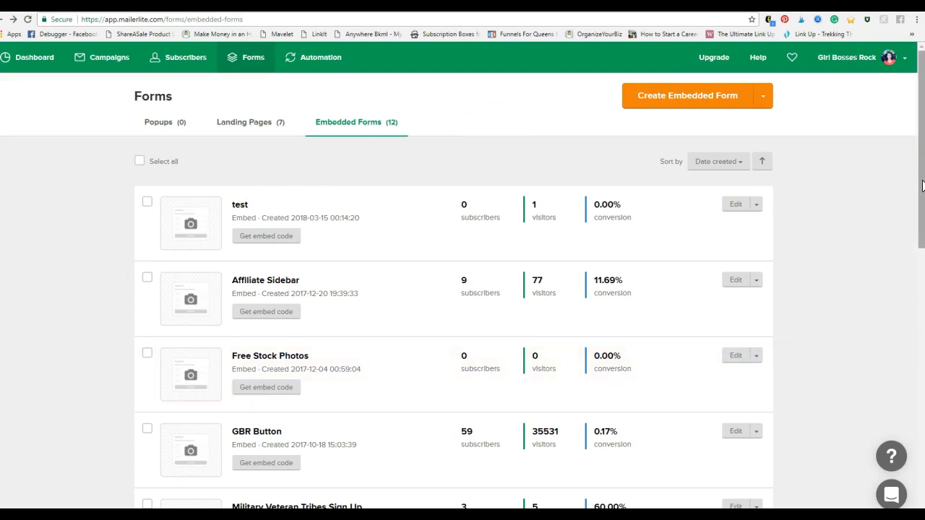
{"action": "left_click", "coordinate": [31, 63]}
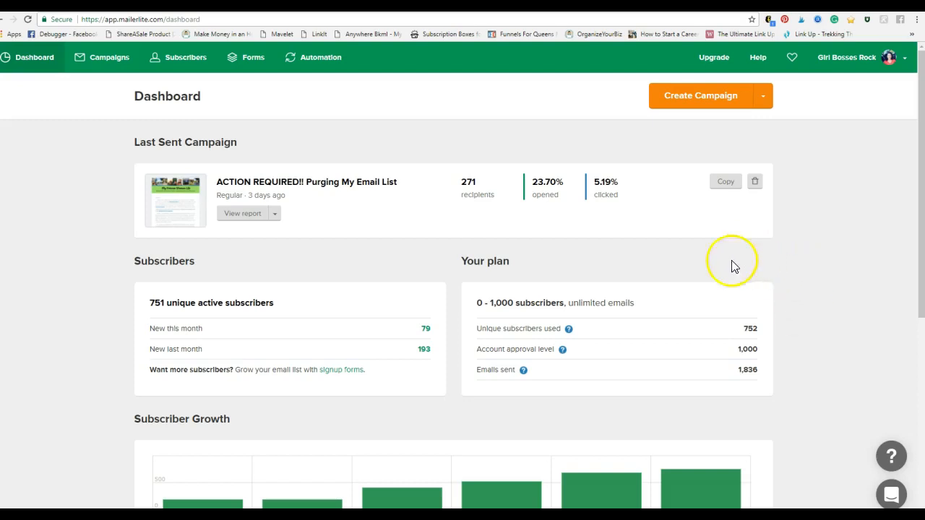
{"action": "left_click", "coordinate": [243, 64]}
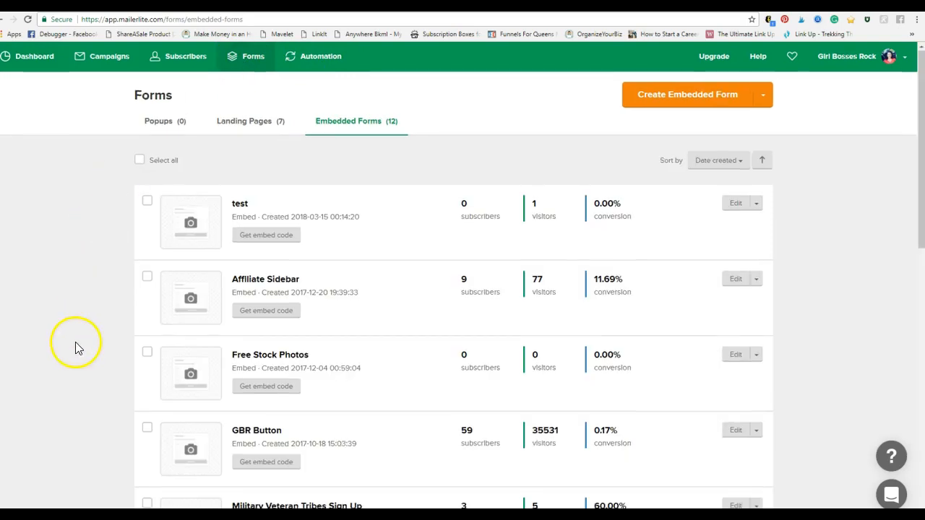
{"action": "scroll", "coordinate": [76, 346], "scroll_direction": "down", "scroll_amount": 2}
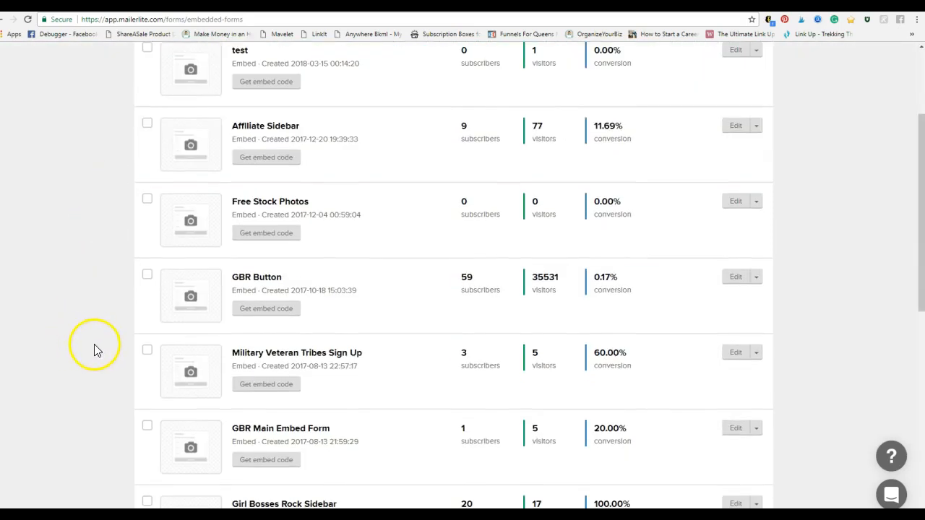
{"action": "left_click", "coordinate": [266, 201]}
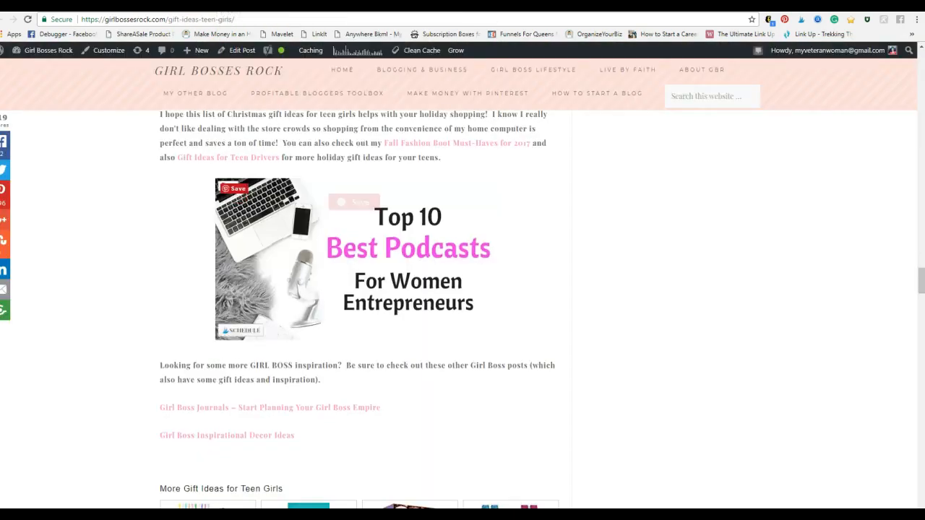
Step: In the WordPress editor for the teen girls gift post, replace the Top 10 Best Podcasts image with a blank line
{"action": "left_click", "coordinate": [492, 285]}
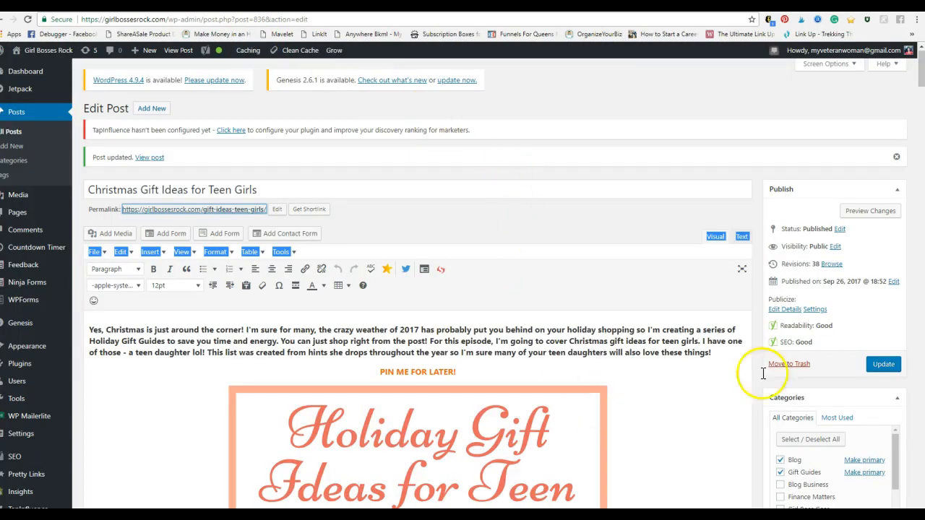
{"action": "left_click_drag", "start_coordinate": [905, 72], "coordinate": [905, 318]}
{"action": "left_click", "coordinate": [493, 244]}
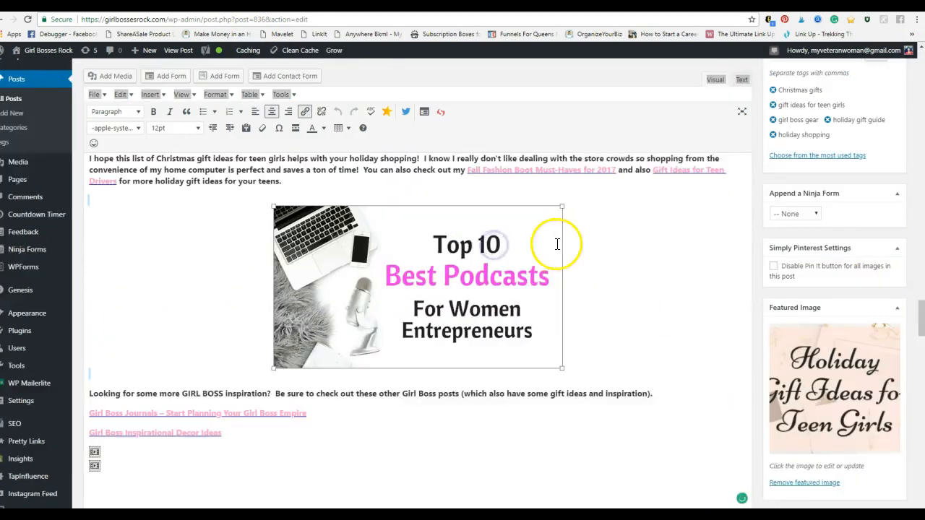
{"action": "left_click", "coordinate": [457, 220]}
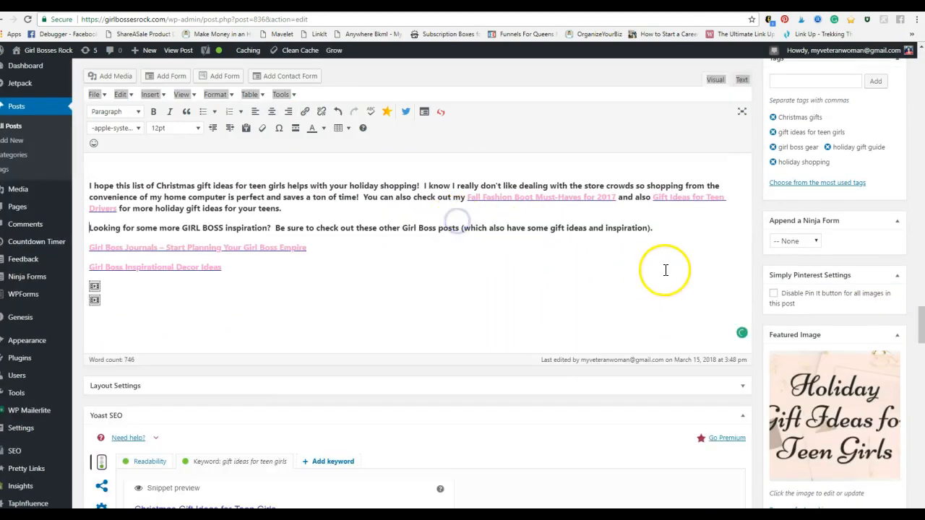
{"action": "key", "text": "Return"}
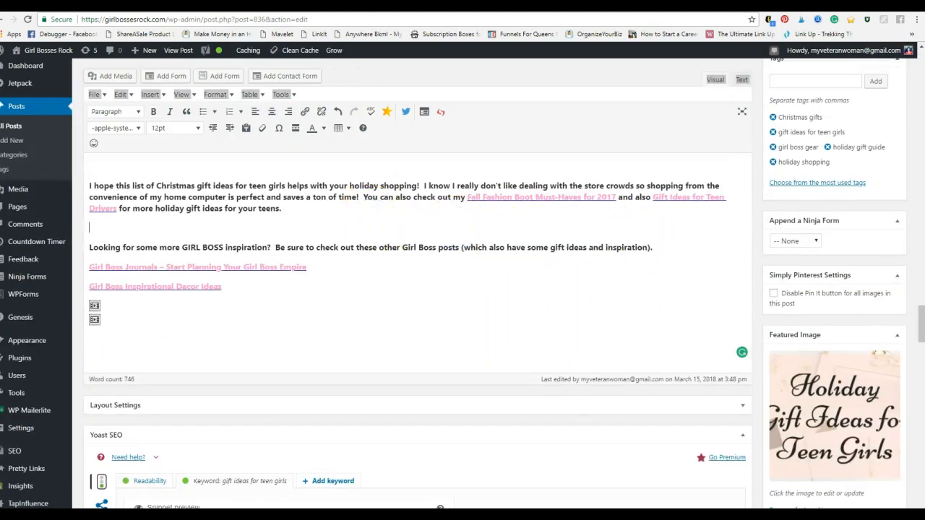
Step: In MailerLite, set the form's text to "Enter your email below and access my list of 20 places to get amazing FREE stock images for your blog."
{"action": "left_click", "coordinate": [520, 4]}
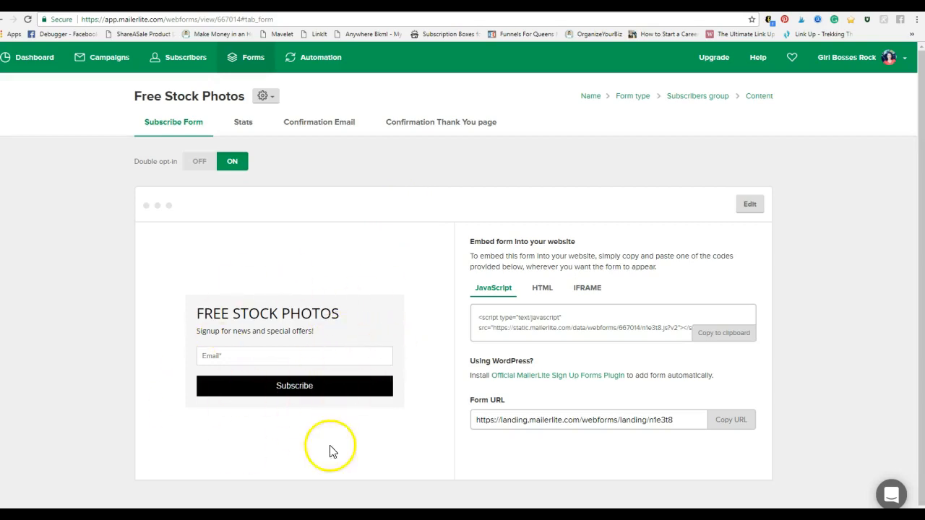
{"action": "left_click", "coordinate": [755, 204]}
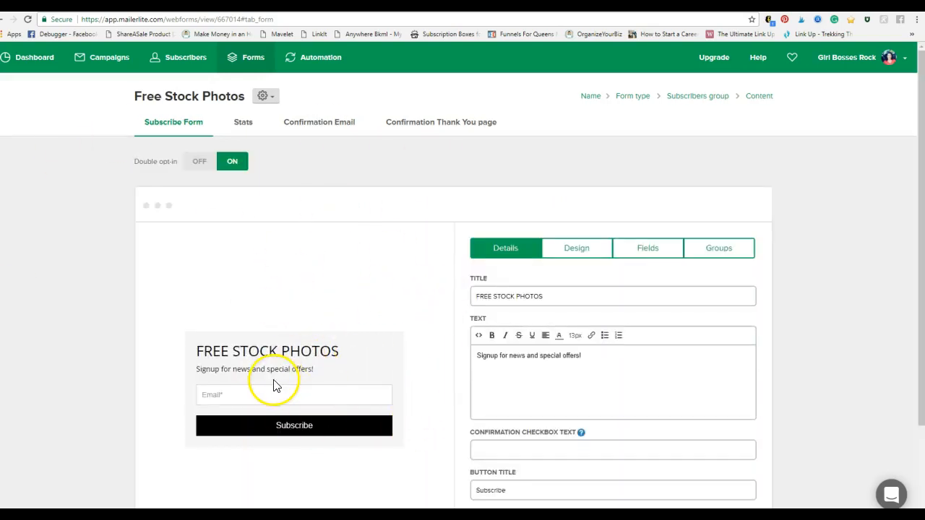
{"action": "left_click_drag", "start_coordinate": [320, 372], "coordinate": [301, 370]}
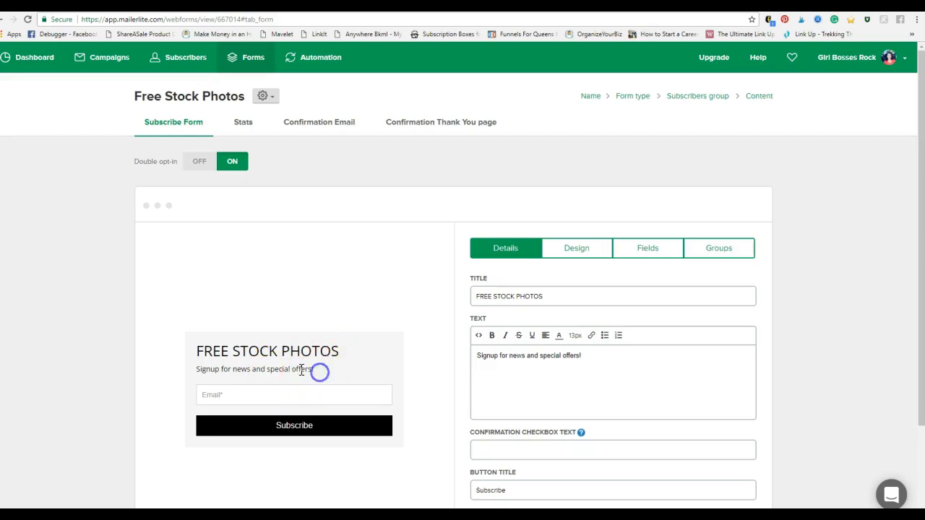
{"action": "left_click", "coordinate": [610, 358]}
{"action": "left_click", "coordinate": [381, 352]}
{"action": "triple_click", "coordinate": [508, 355]}
{"action": "type", "text": "Enter your email below and access my list of 20 pla"}
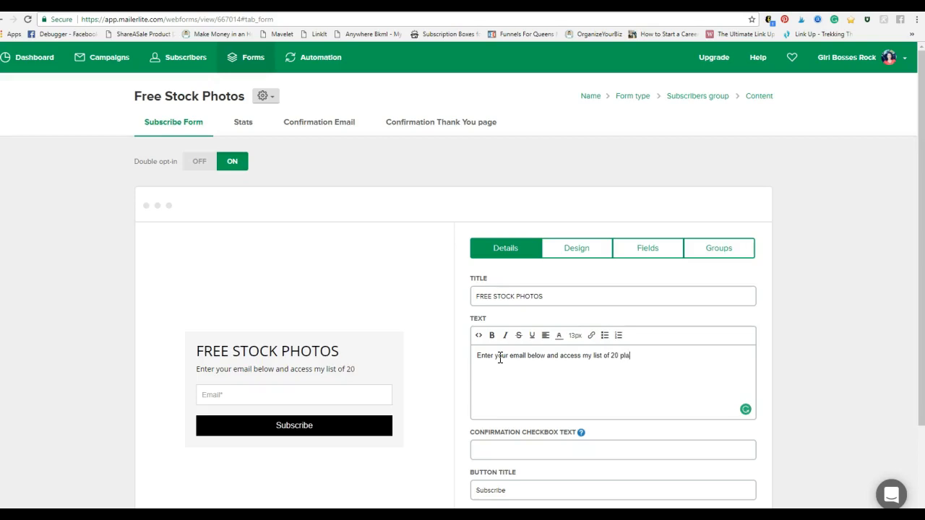
{"action": "type", "text": "m"}
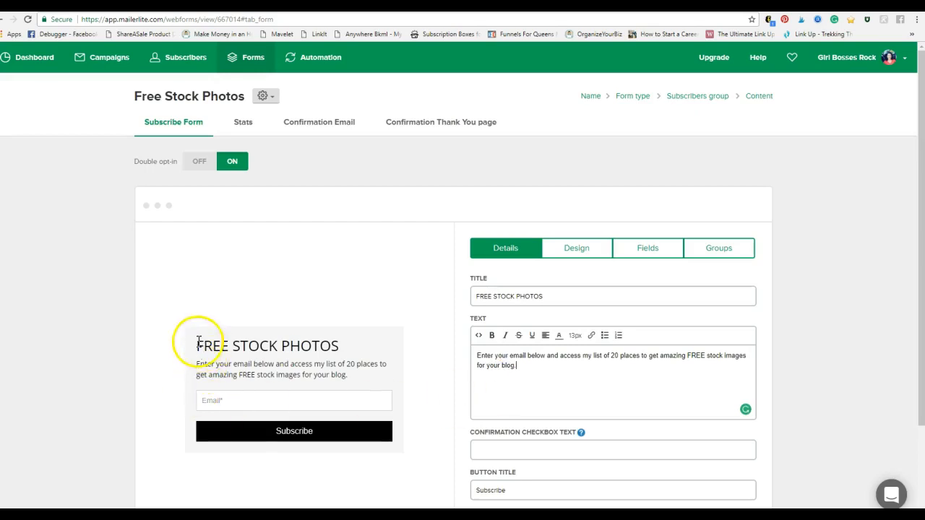
Step: Try orange as the colour of the form's Subscribe button and return it to black
{"action": "left_click", "coordinate": [580, 255]}
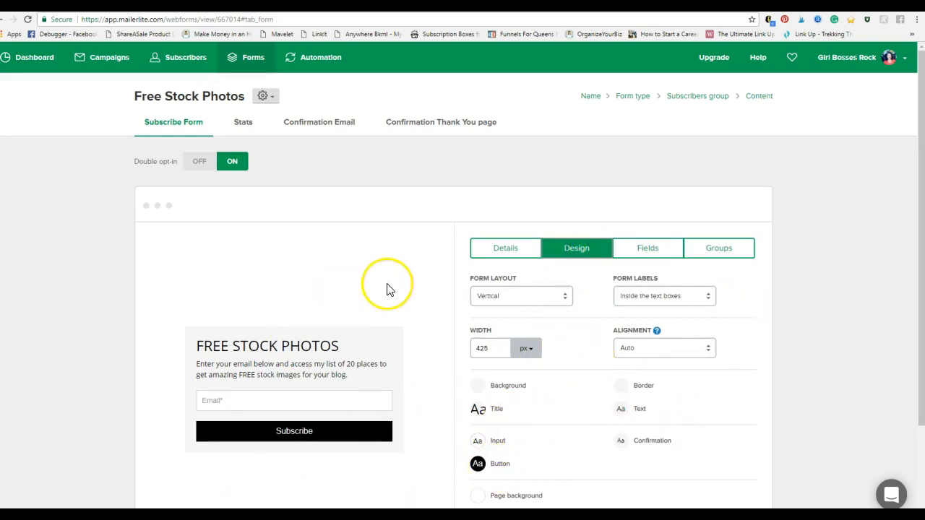
{"action": "left_click", "coordinate": [478, 464]}
{"action": "left_click", "coordinate": [382, 401]}
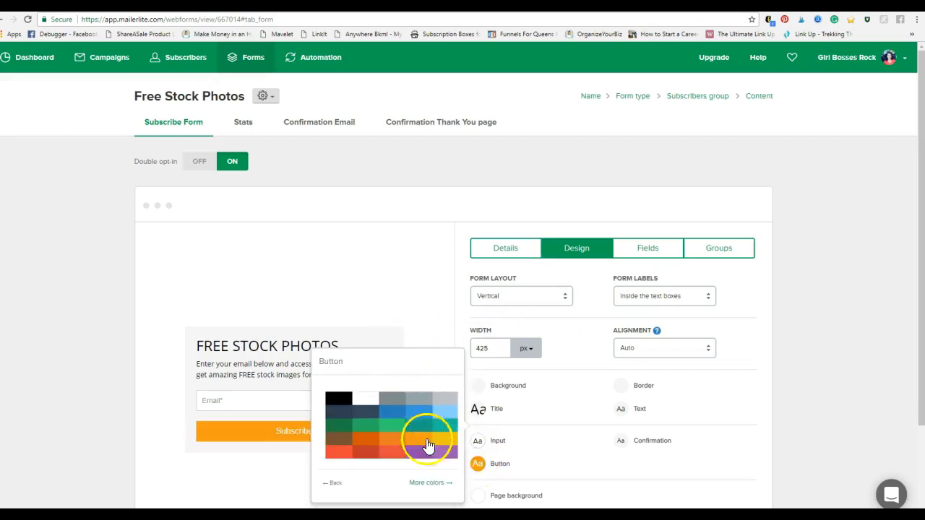
{"action": "left_click", "coordinate": [377, 286]}
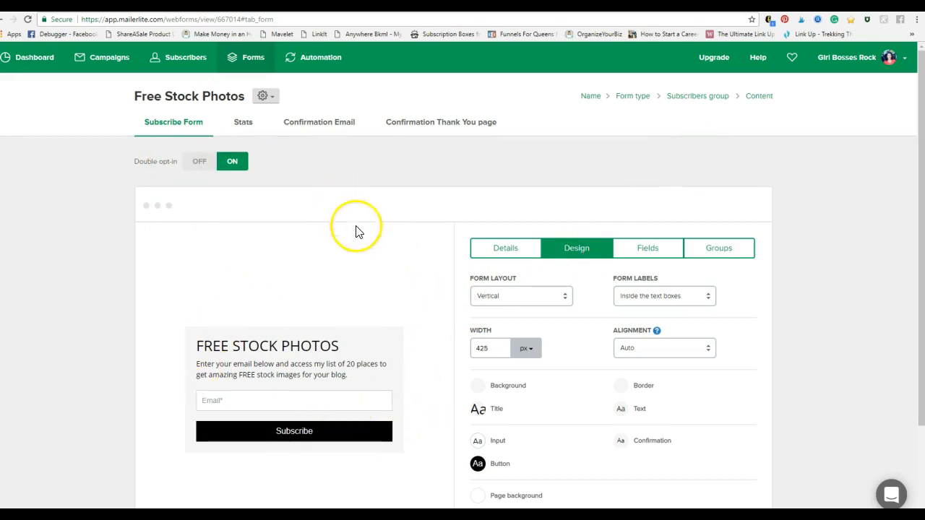
Step: Save the edited Free Stock Photos subscribe form
{"action": "scroll", "coordinate": [355, 231], "scroll_direction": "down", "scroll_amount": 3}
{"action": "left_click", "coordinate": [174, 477]}
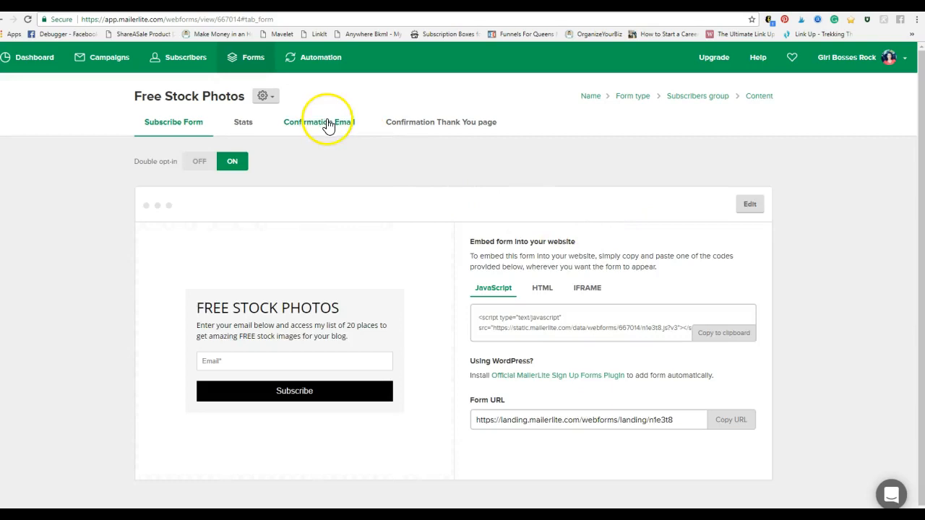
Step: Review the form's confirmation email, including its header image, confirmation button and instruction text
{"action": "left_click", "coordinate": [311, 131]}
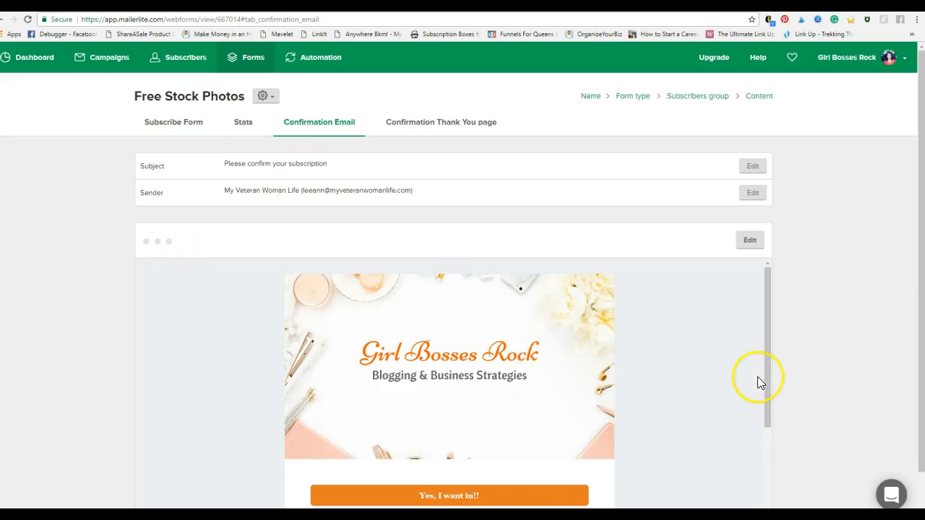
{"action": "scroll", "coordinate": [757, 376], "scroll_direction": "down", "scroll_amount": 3}
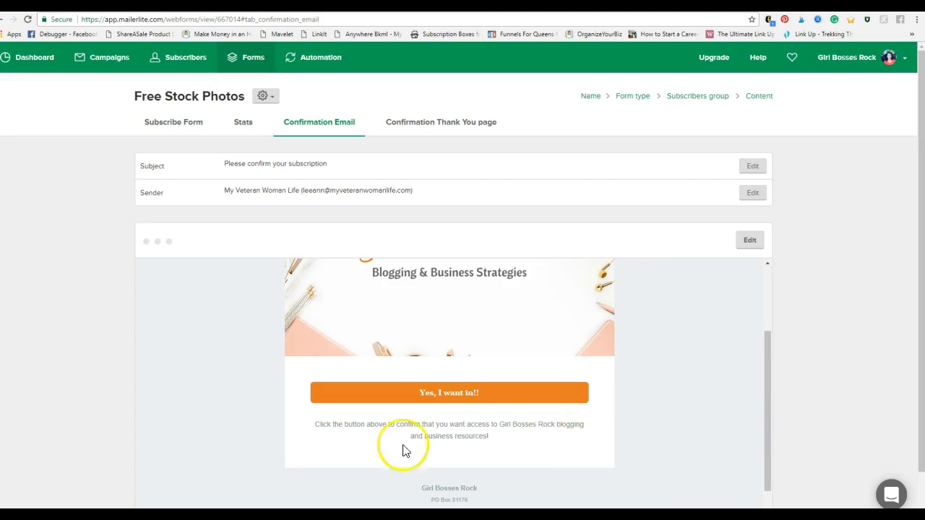
{"action": "scroll", "coordinate": [578, 459], "scroll_direction": "up", "scroll_amount": 3}
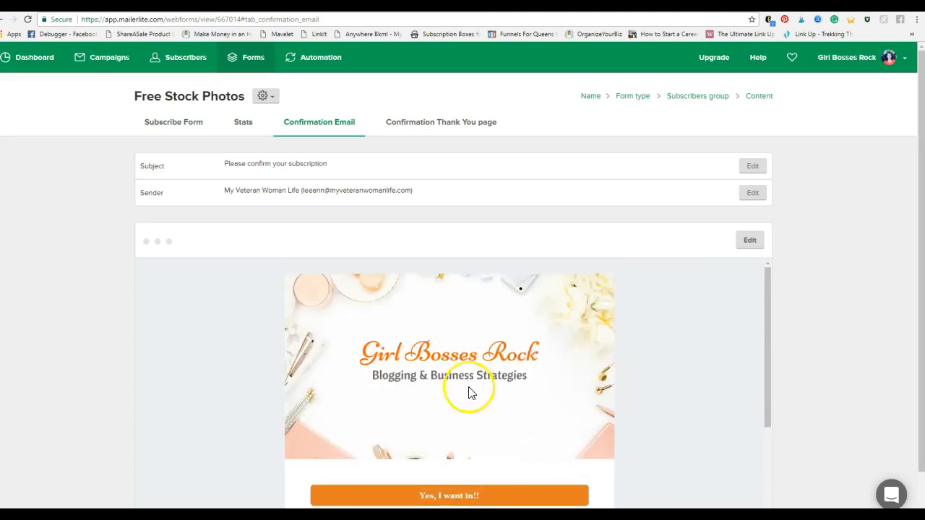
{"action": "scroll", "coordinate": [398, 362], "scroll_direction": "down", "scroll_amount": 1}
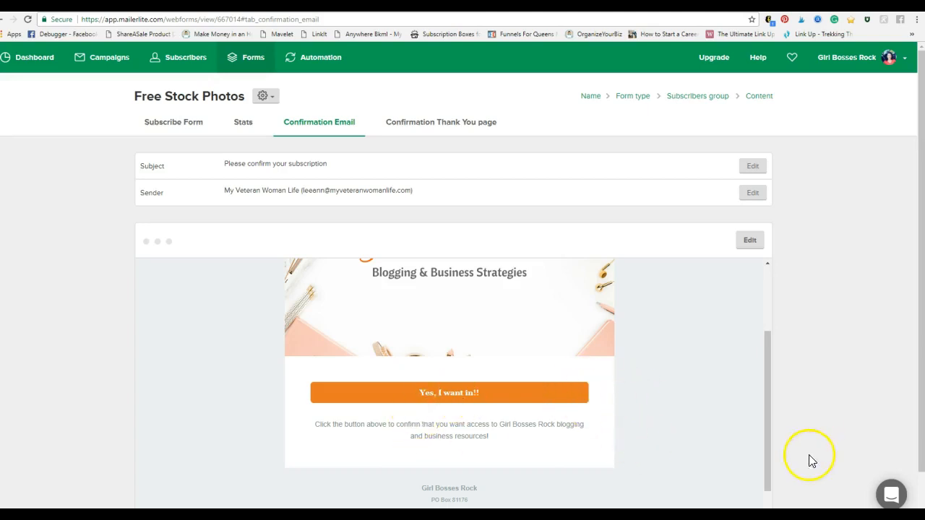
Step: Review the confirmation thank you page's resource link and access password text, and save the page settings
{"action": "left_click", "coordinate": [459, 127]}
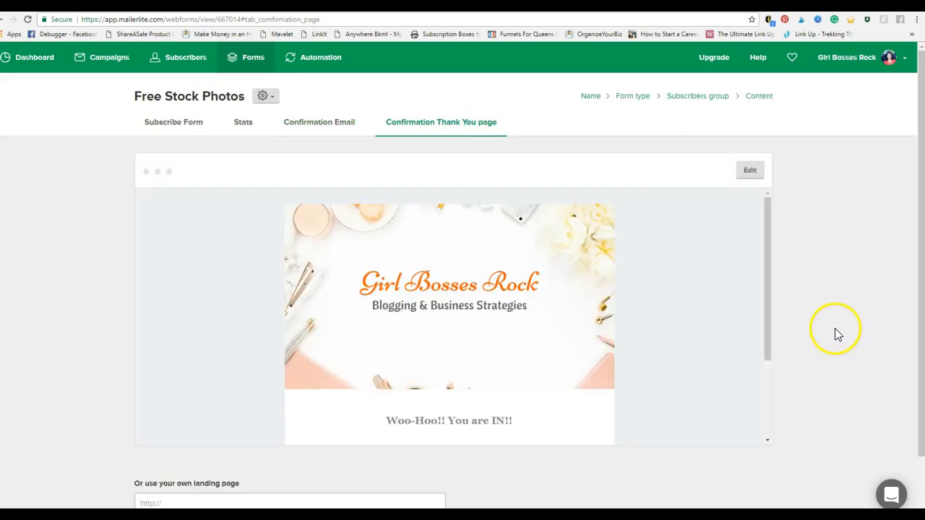
{"action": "scroll", "coordinate": [795, 315], "scroll_direction": "down", "scroll_amount": 1}
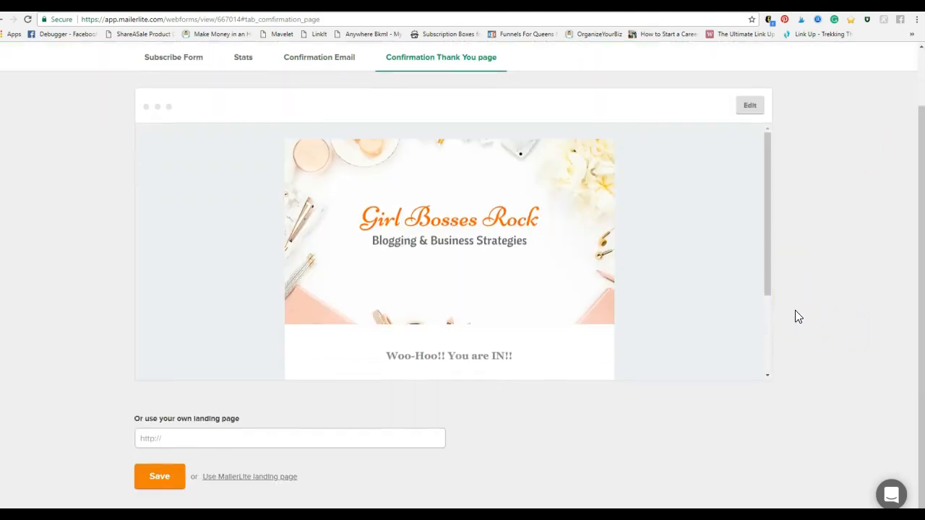
{"action": "scroll", "coordinate": [557, 279], "scroll_direction": "down", "scroll_amount": 1}
{"action": "scroll", "coordinate": [505, 239], "scroll_direction": "up", "scroll_amount": 1}
{"action": "scroll", "coordinate": [527, 275], "scroll_direction": "down", "scroll_amount": 2}
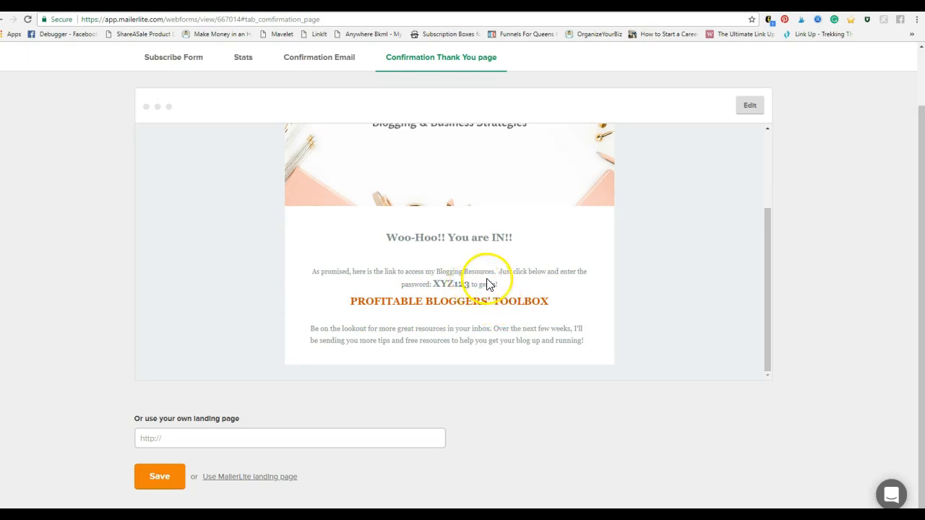
{"action": "left_click_drag", "start_coordinate": [469, 284], "coordinate": [440, 283]}
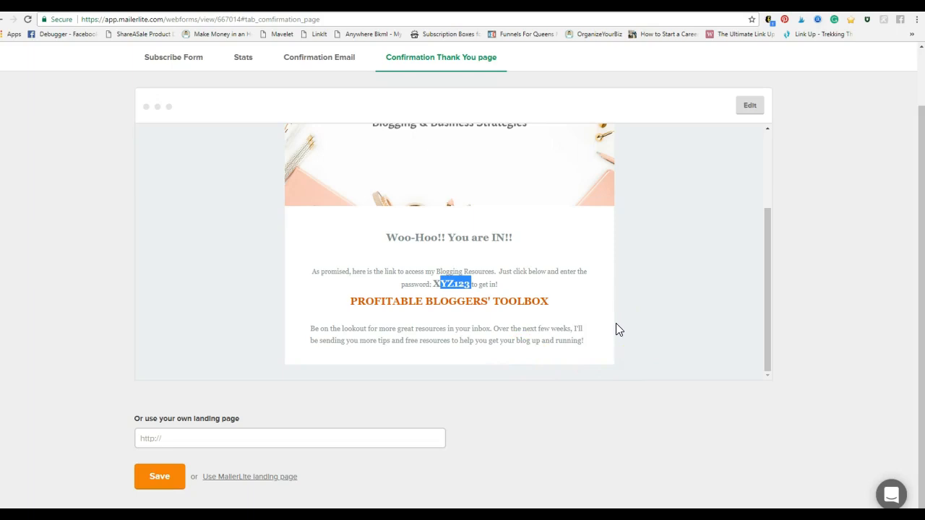
{"action": "left_click", "coordinate": [159, 476]}
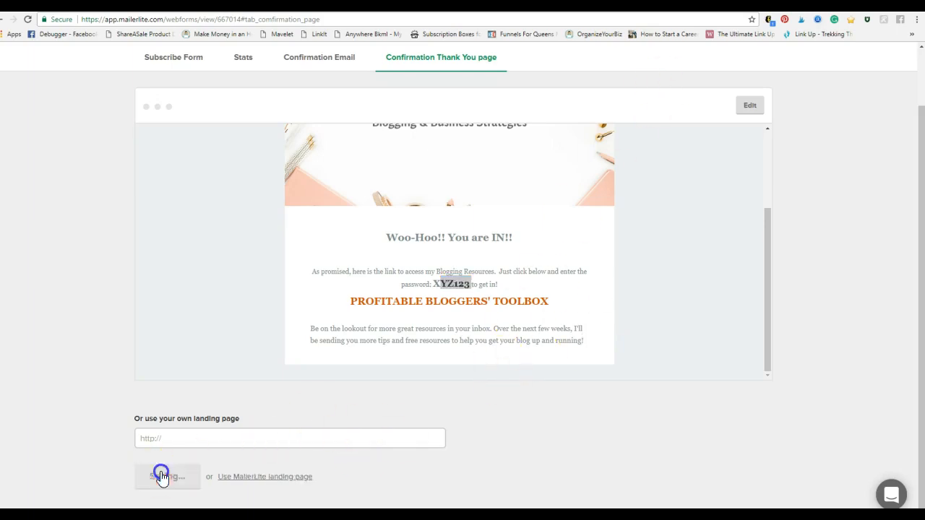
{"action": "scroll", "coordinate": [654, 433], "scroll_direction": "up", "scroll_amount": 2}
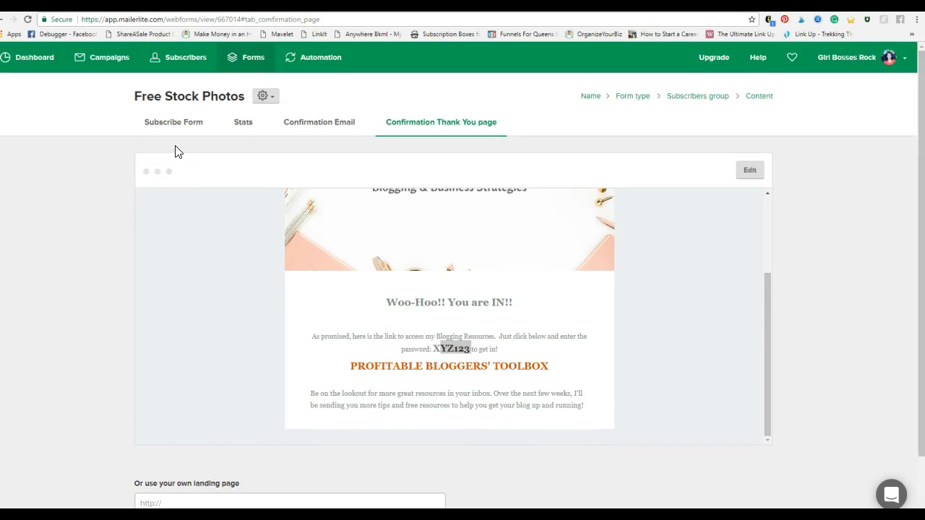
Step: Return to the Free Stock Photos subscribe form, and switch to Canva to browse the existing designs for opt-in graphic examples
{"action": "left_click", "coordinate": [171, 124]}
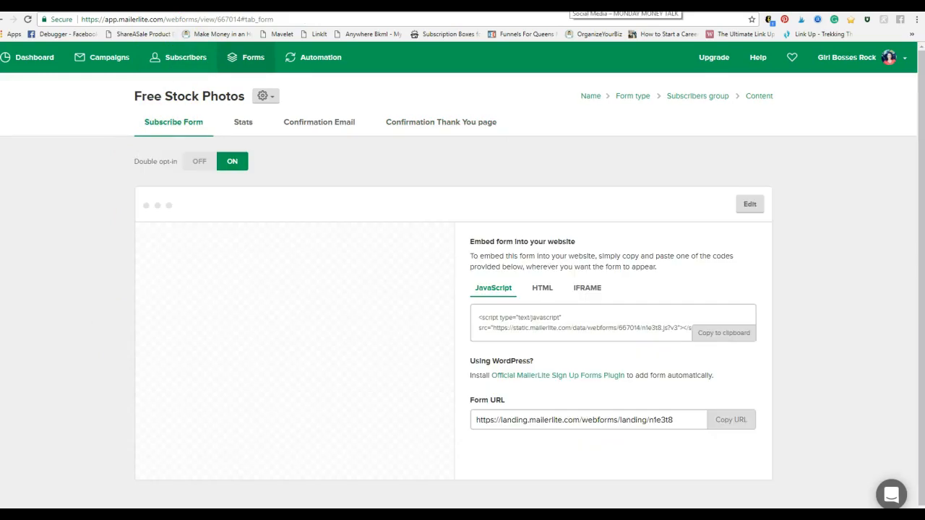
{"action": "left_click", "coordinate": [723, 7]}
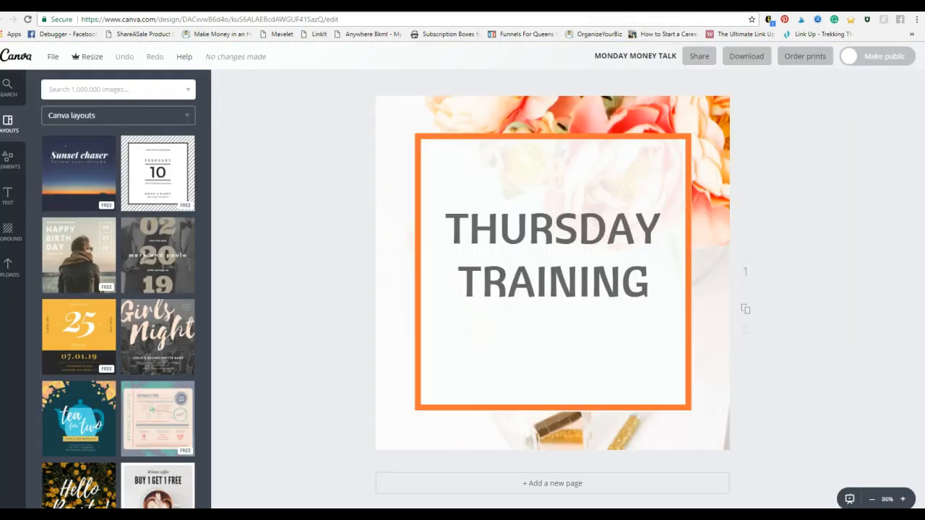
{"action": "left_click", "coordinate": [621, 6]}
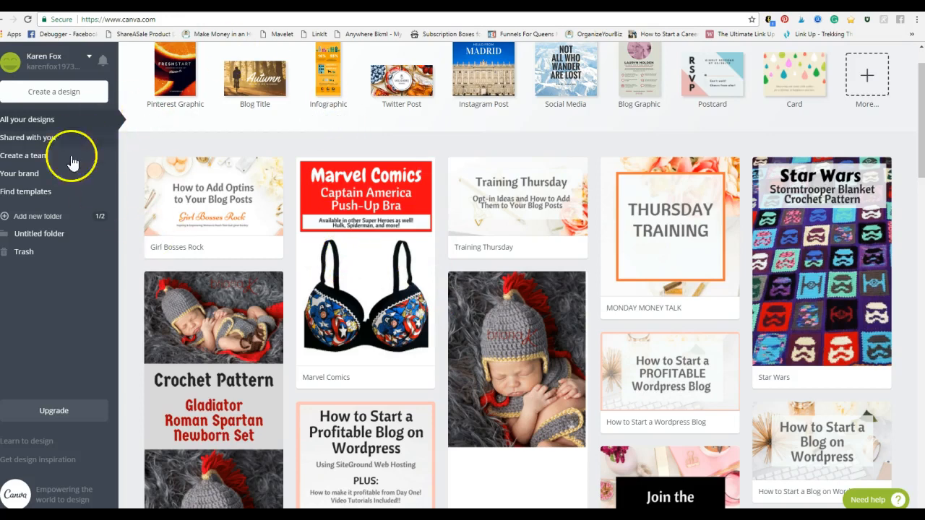
{"action": "scroll", "coordinate": [634, 369], "scroll_direction": "down", "scroll_amount": 20}
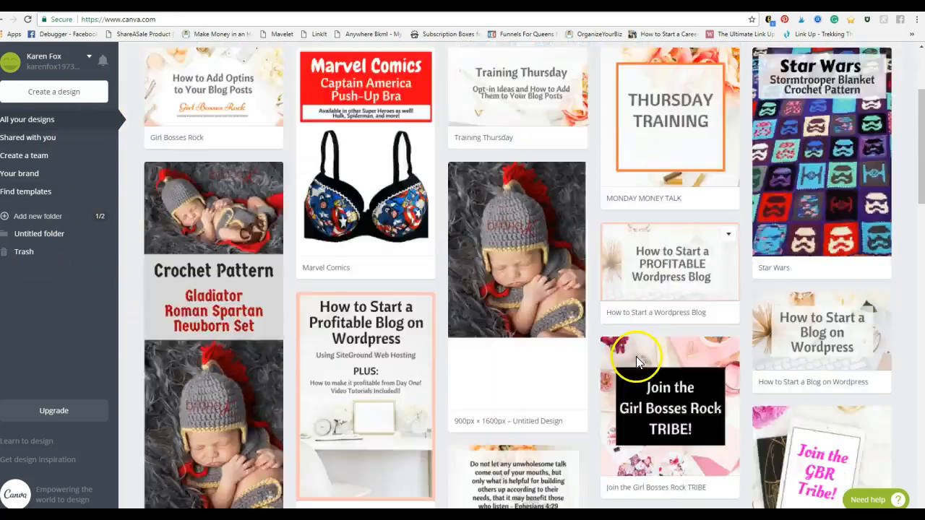
{"action": "scroll", "coordinate": [636, 361], "scroll_direction": "down", "scroll_amount": 20}
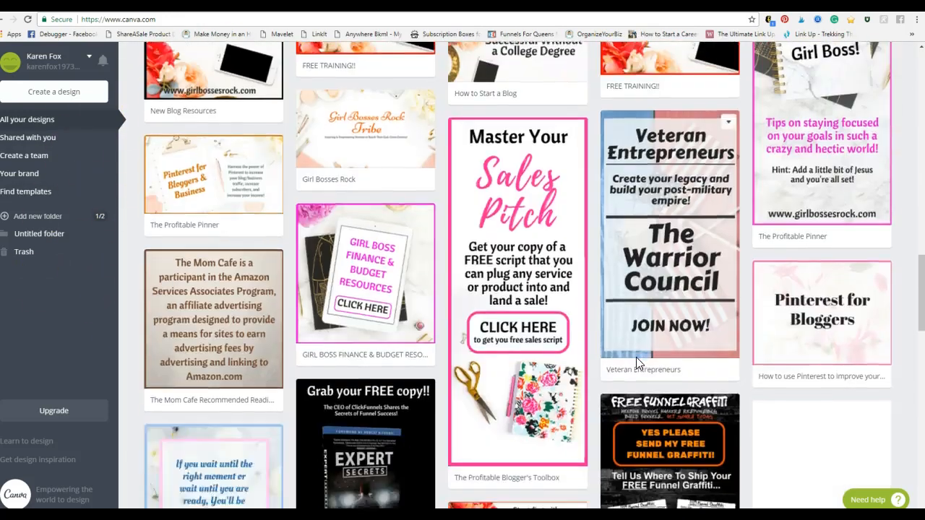
{"action": "scroll", "coordinate": [636, 357], "scroll_direction": "up", "scroll_amount": 15}
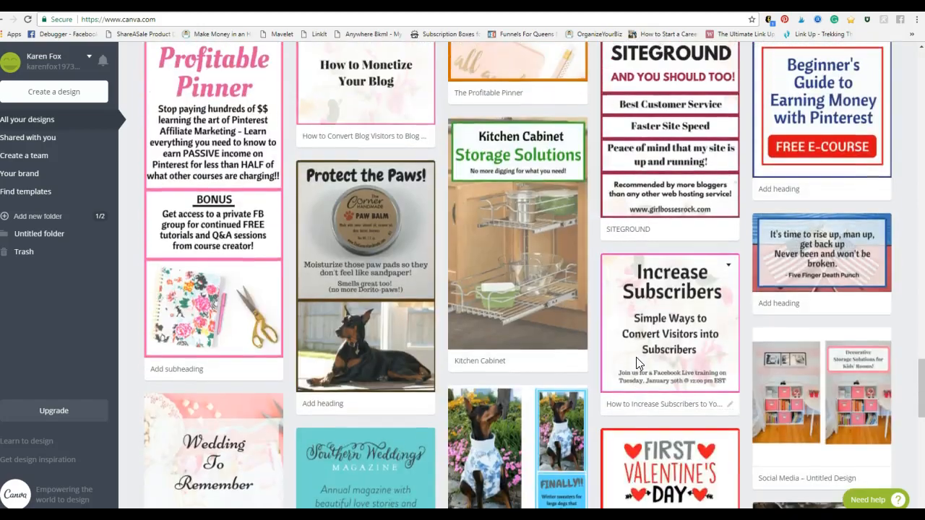
{"action": "scroll", "coordinate": [636, 359], "scroll_direction": "up", "scroll_amount": 20}
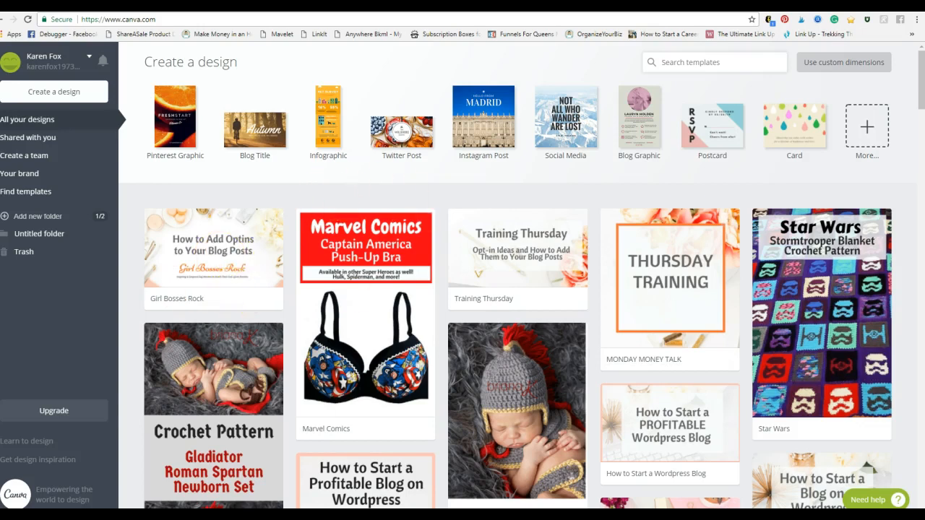
{"action": "key", "text": "ctrl+Tab"}
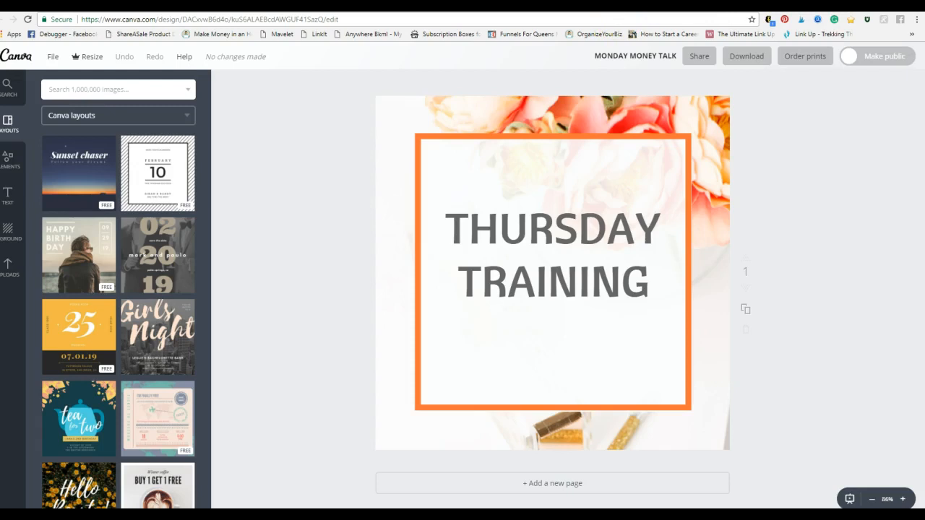
{"action": "key", "text": "ctrl+Tab"}
{"action": "key", "text": "ctrl+Tab"}
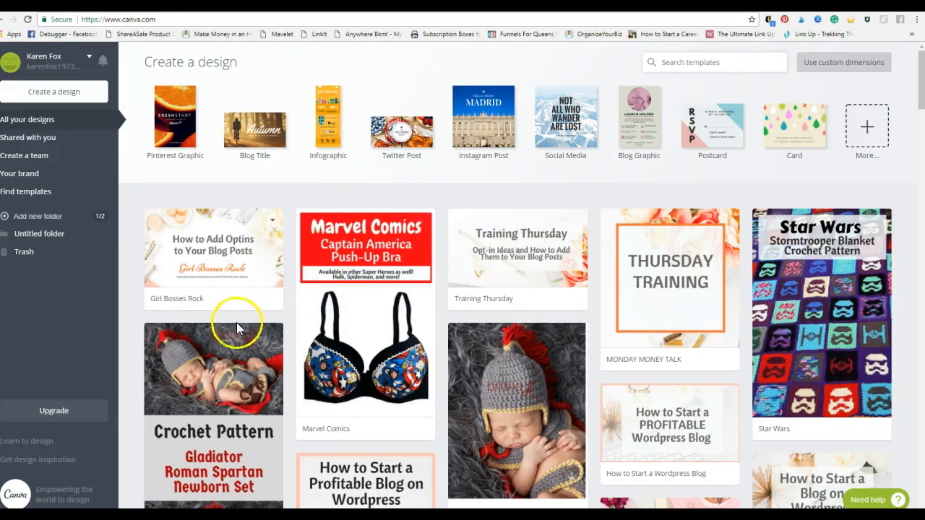
Step: Switch to the WordPress post and insert the Top 10 Best Podcasts for Women Entrepreneurs image from the media library after the closing paragraph
{"action": "key", "text": "ctrl+Tab"}
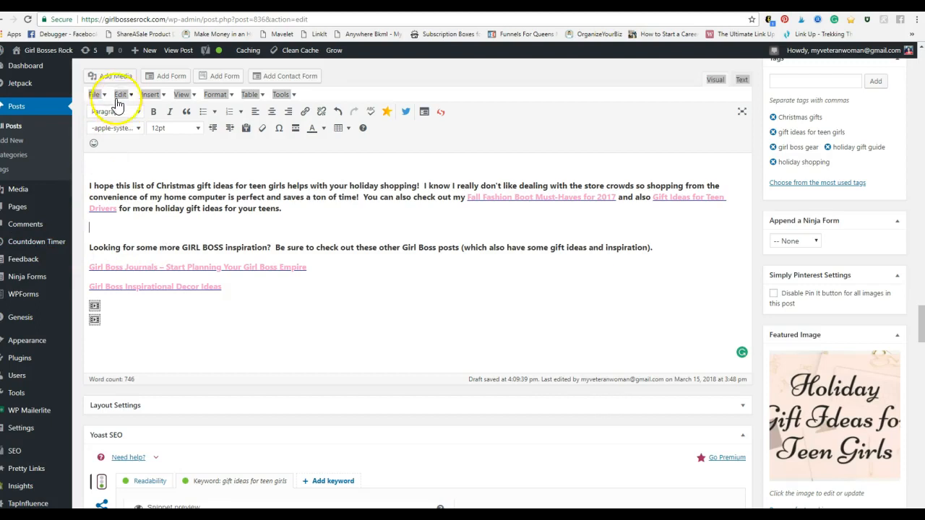
{"action": "left_click", "coordinate": [109, 77]}
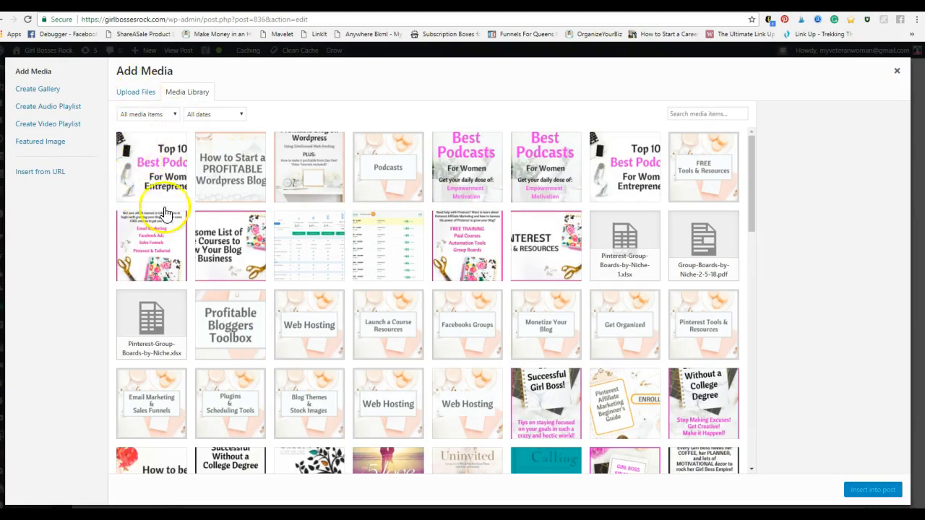
{"action": "left_click", "coordinate": [141, 93]}
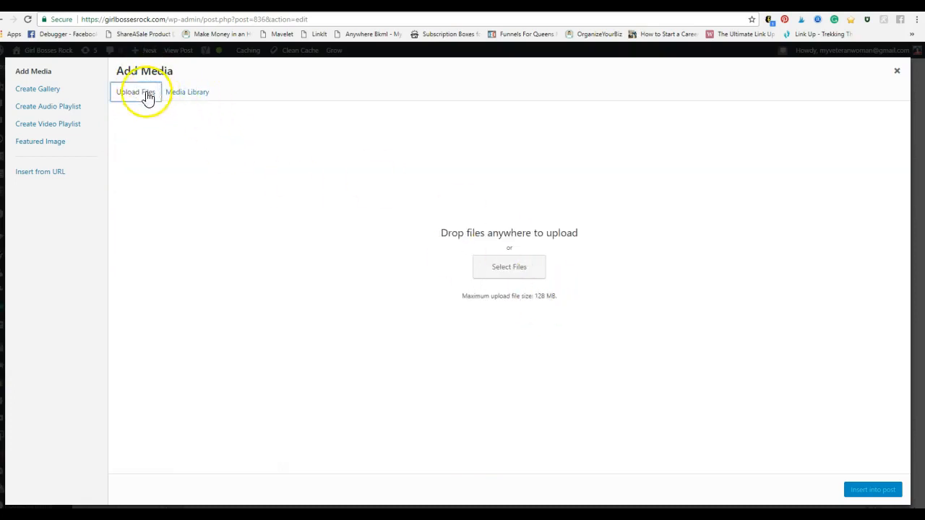
{"action": "left_click", "coordinate": [180, 92]}
{"action": "left_click", "coordinate": [162, 198]}
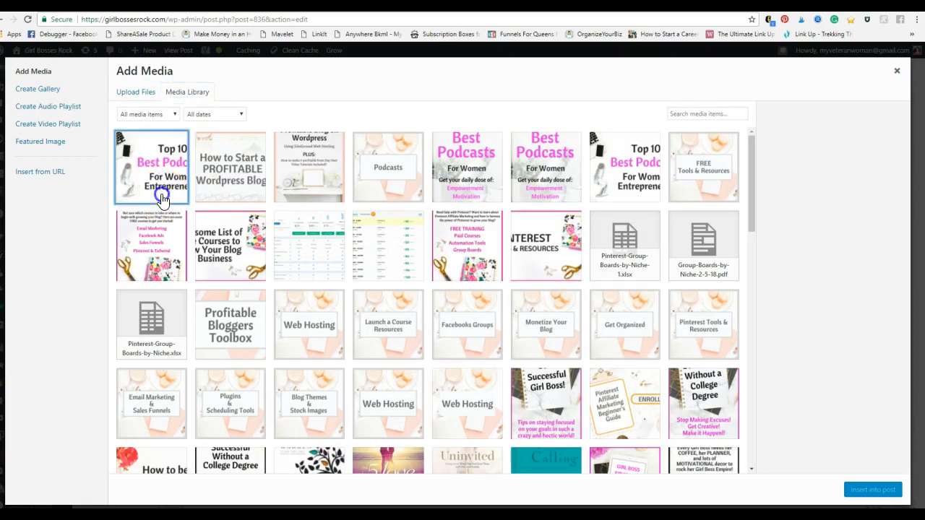
{"action": "scroll", "coordinate": [793, 383], "scroll_direction": "down", "scroll_amount": 2}
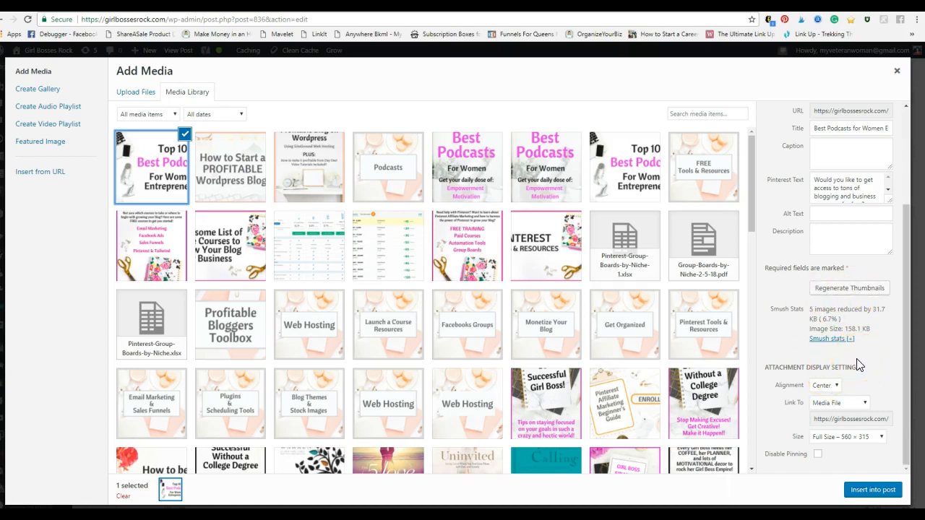
{"action": "left_click", "coordinate": [864, 491]}
Step: Open the image details of the inserted Top 10 Best Podcasts image
{"action": "left_click", "coordinate": [709, 288]}
{"action": "left_click", "coordinate": [489, 298]}
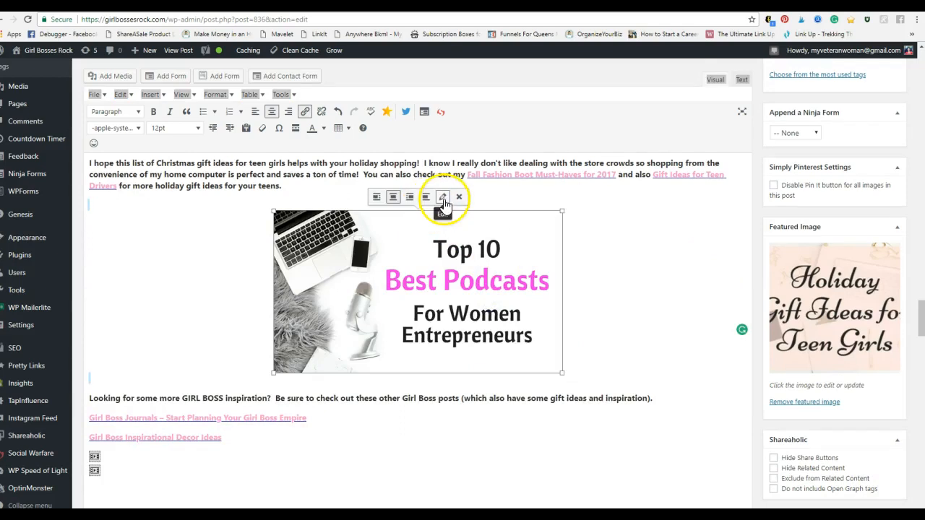
{"action": "left_click", "coordinate": [443, 199]}
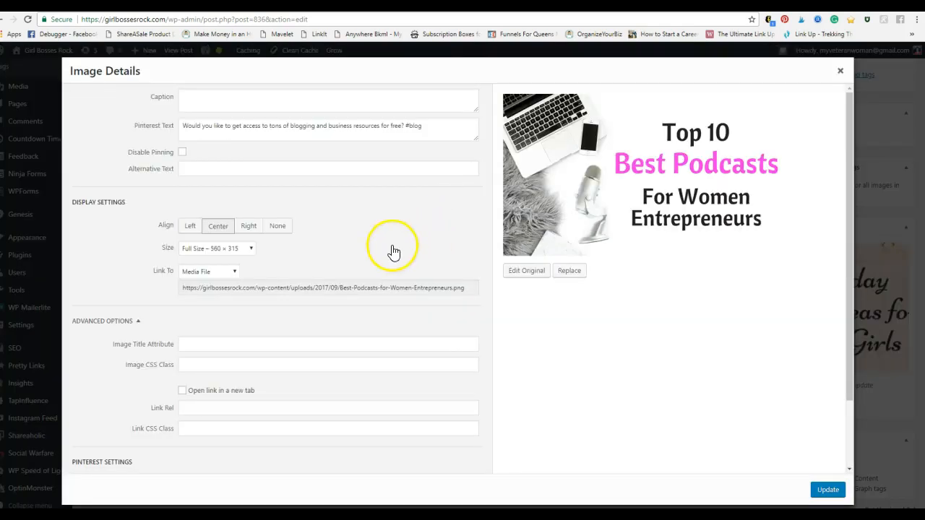
Step: Switch to MailerLite and copy the Form URL of the Free Stock Photos form
{"action": "key", "text": "ctrl+Tab"}
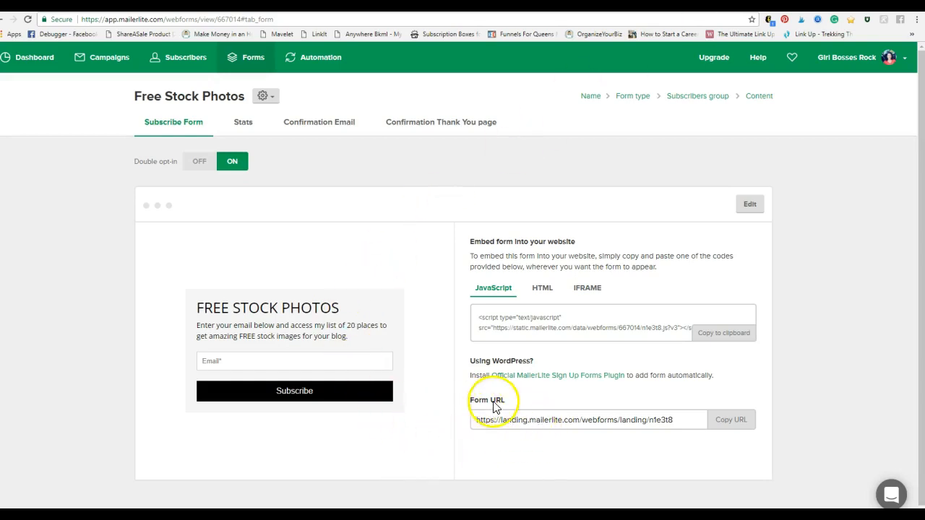
{"action": "left_click", "coordinate": [536, 422]}
{"action": "right_click", "coordinate": [557, 429]}
{"action": "left_click", "coordinate": [564, 434]}
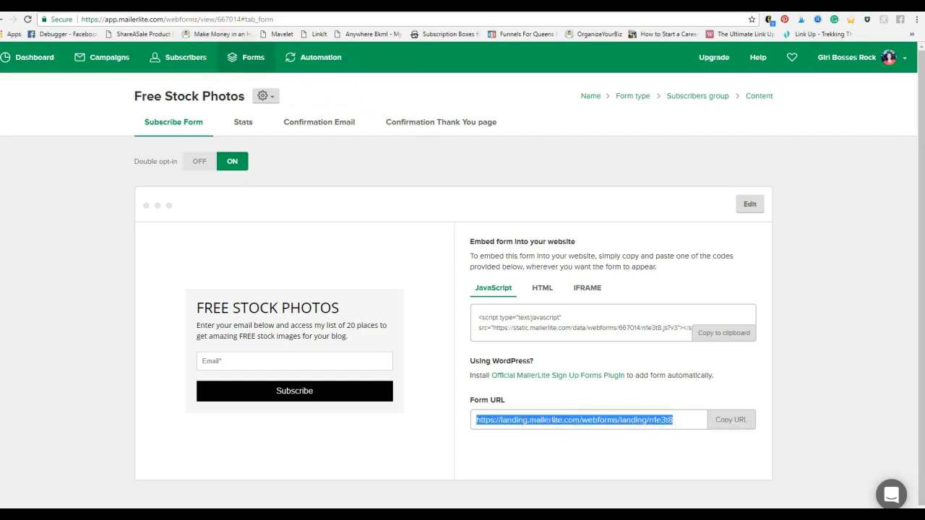
{"action": "left_click", "coordinate": [150, 5]}
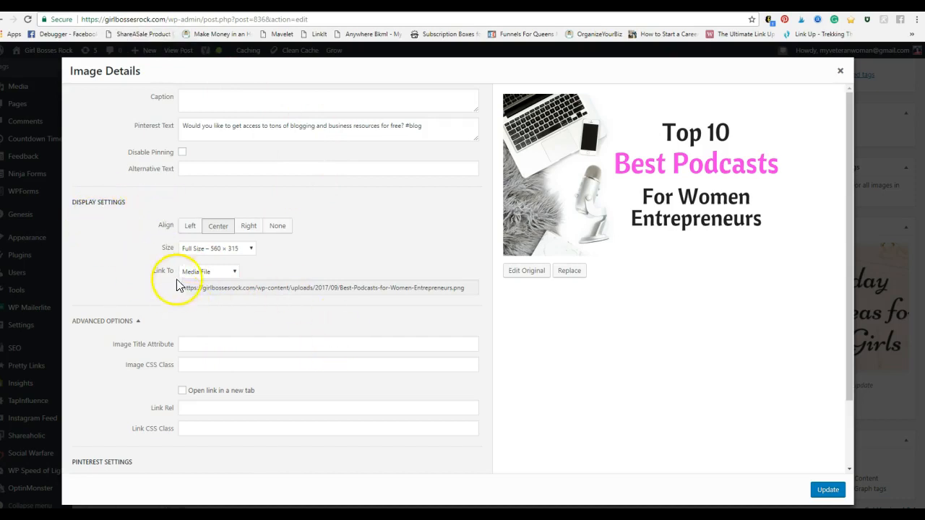
{"action": "left_click", "coordinate": [206, 273]}
{"action": "left_click", "coordinate": [202, 320]}
{"action": "triple_click", "coordinate": [231, 292]}
{"action": "key", "text": "BackSpace"}
{"action": "right_click", "coordinate": [229, 292]}
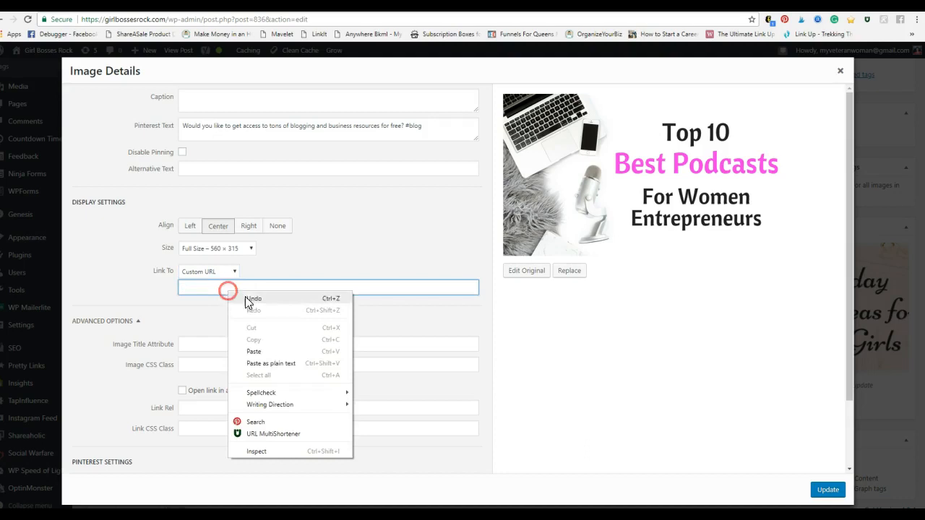
{"action": "left_click", "coordinate": [268, 351]}
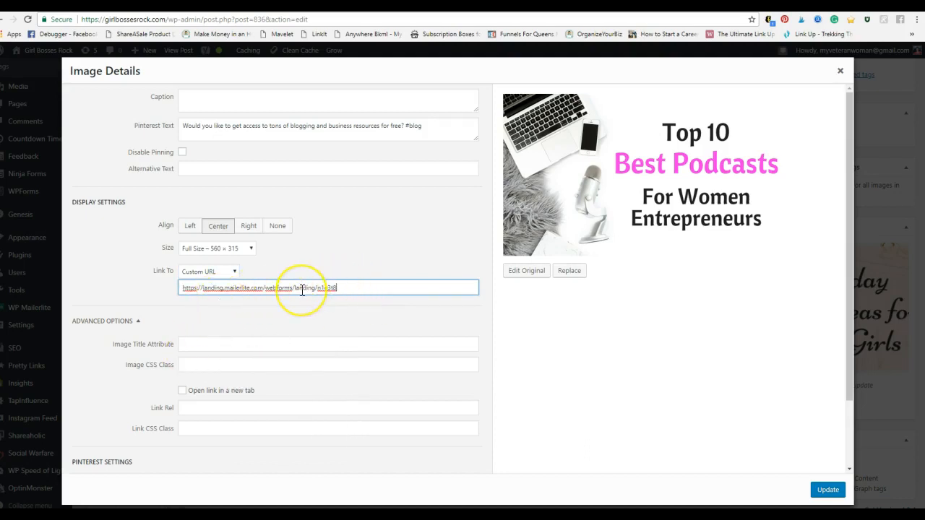
{"action": "left_click", "coordinate": [828, 490]}
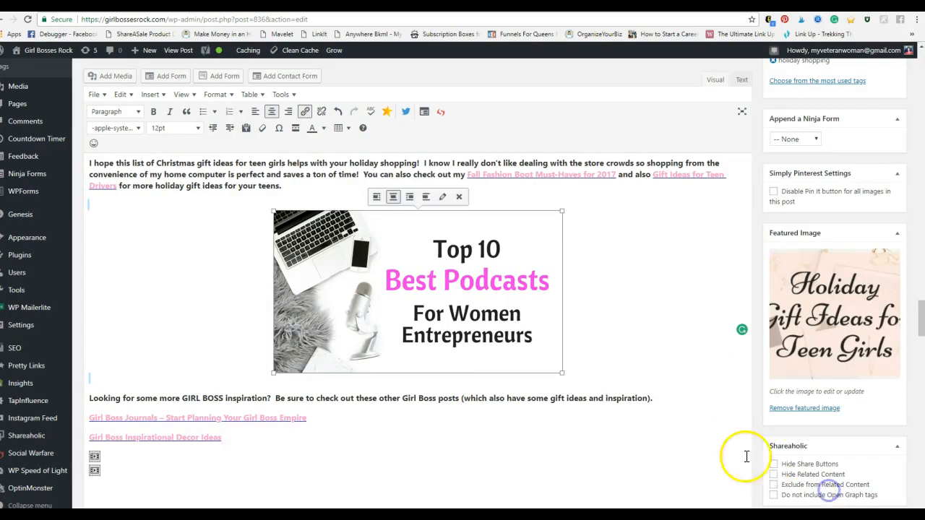
Step: Update the Christmas Gift Ideas for Teen Girls post and open its permalink to view the live page
{"action": "left_click_drag", "start_coordinate": [924, 325], "coordinate": [909, 224]}
{"action": "left_click", "coordinate": [887, 258]}
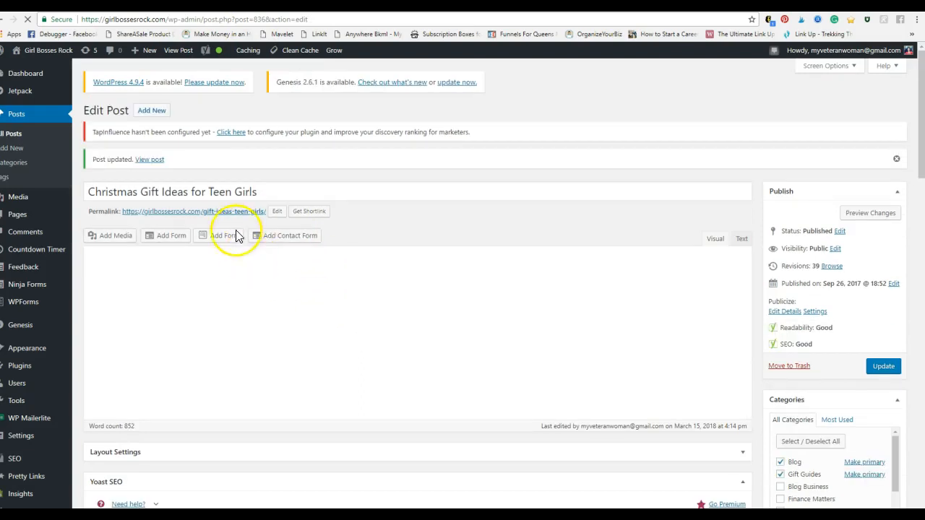
{"action": "right_click", "coordinate": [241, 211]}
{"action": "left_click", "coordinate": [269, 221]}
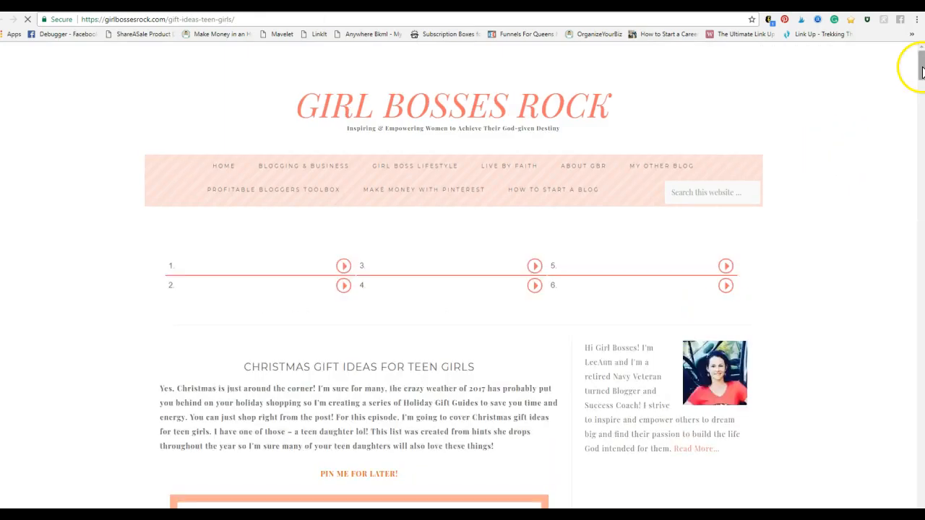
Step: Test the podcast image's link to the Free Stock Photos form in the live post
{"action": "left_click_drag", "start_coordinate": [921, 70], "coordinate": [900, 290]}
{"action": "mouse_move", "coordinate": [438, 314]}
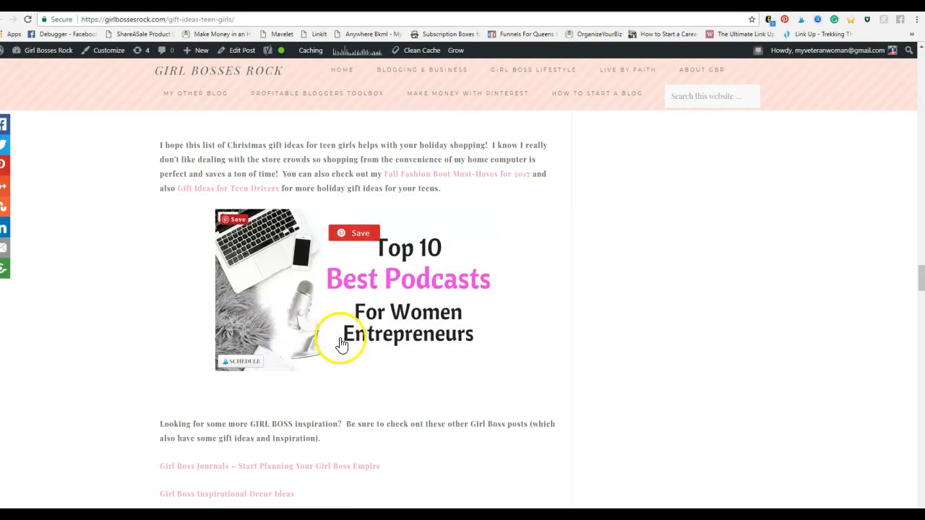
{"action": "left_click", "coordinate": [457, 315]}
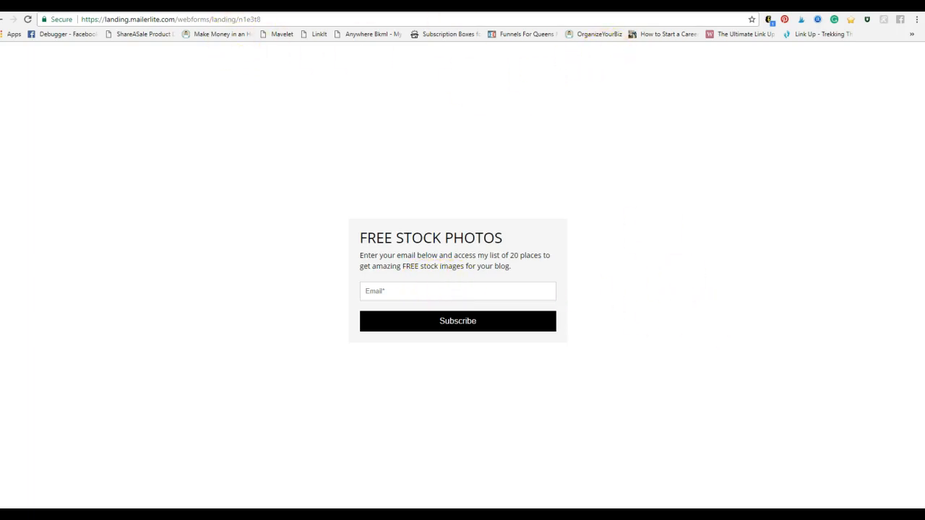
Step: Examine how the opt-in graphics are placed in the live post about being successful without a college degree
{"action": "key", "text": "ctrl+Tab"}
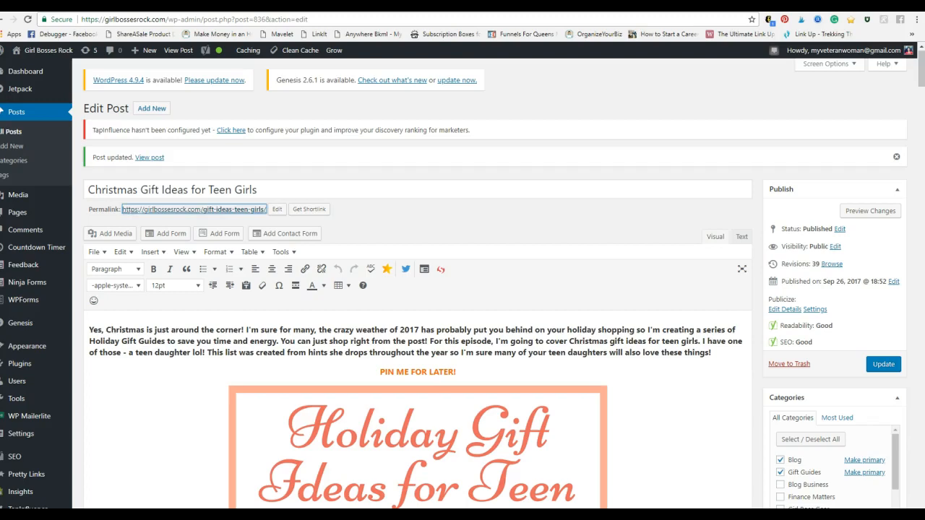
{"action": "key", "text": "ctrl+Tab"}
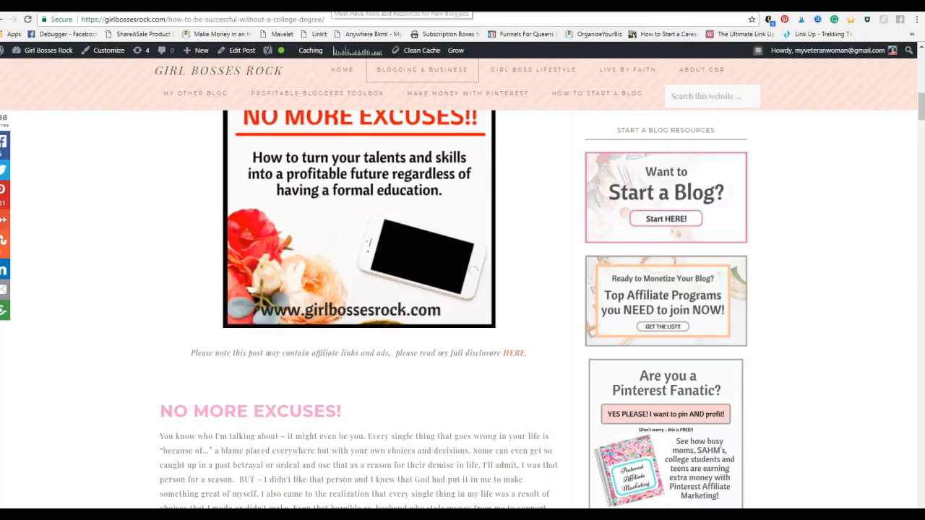
{"action": "scroll", "coordinate": [890, 245], "scroll_direction": "down", "scroll_amount": 15}
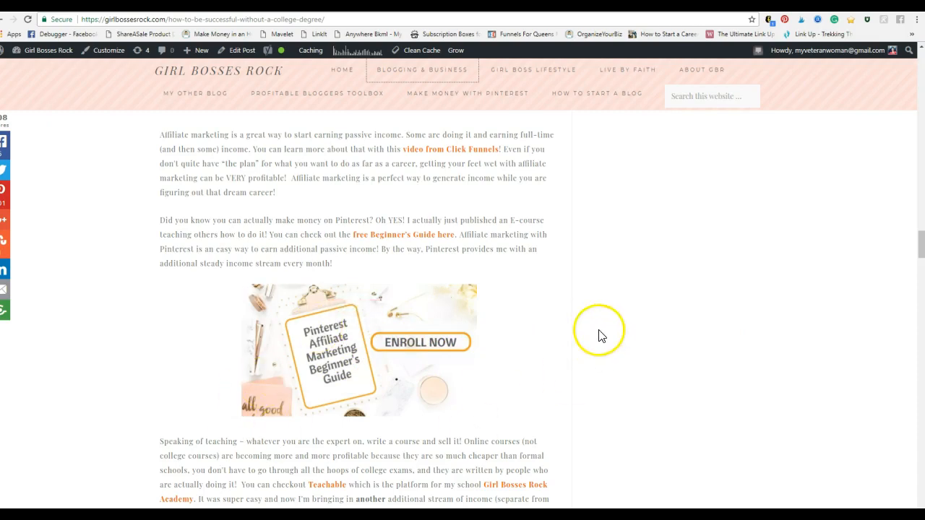
Step: Examine the embedded Join My Tribe form and the sidebar opt-in graphics in the live Tools and Resources for New Bloggers post
{"action": "left_click", "coordinate": [572, 4]}
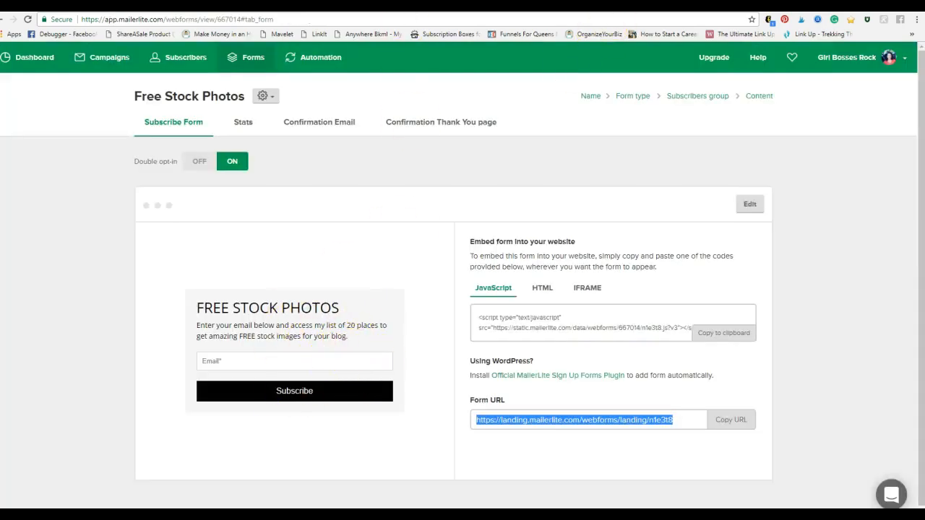
{"action": "left_click", "coordinate": [310, 4]}
{"action": "left_click_drag", "start_coordinate": [921, 87], "coordinate": [909, 248]}
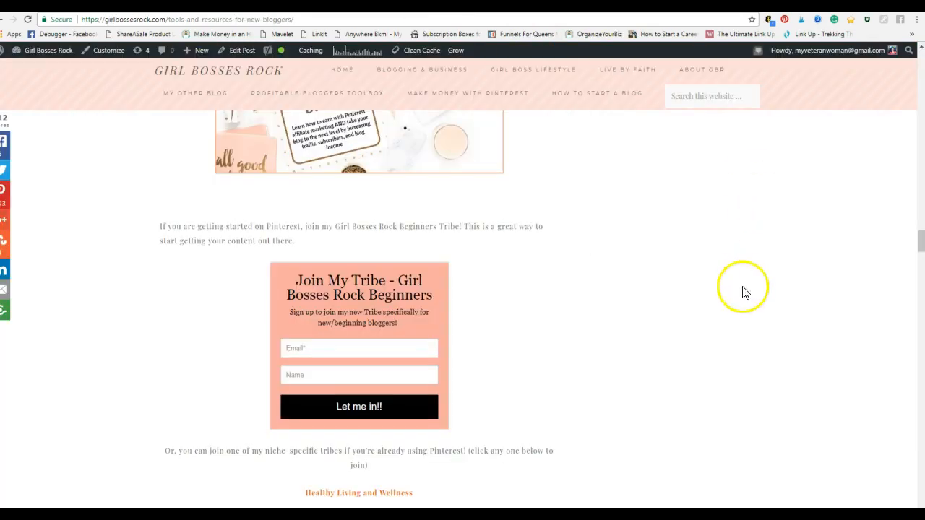
{"action": "mouse_move", "coordinate": [920, 234]}
{"action": "left_mouse_down"}
{"action": "mouse_move", "coordinate": [914, 135]}
{"action": "mouse_move", "coordinate": [915, 246]}
{"action": "left_mouse_up"}
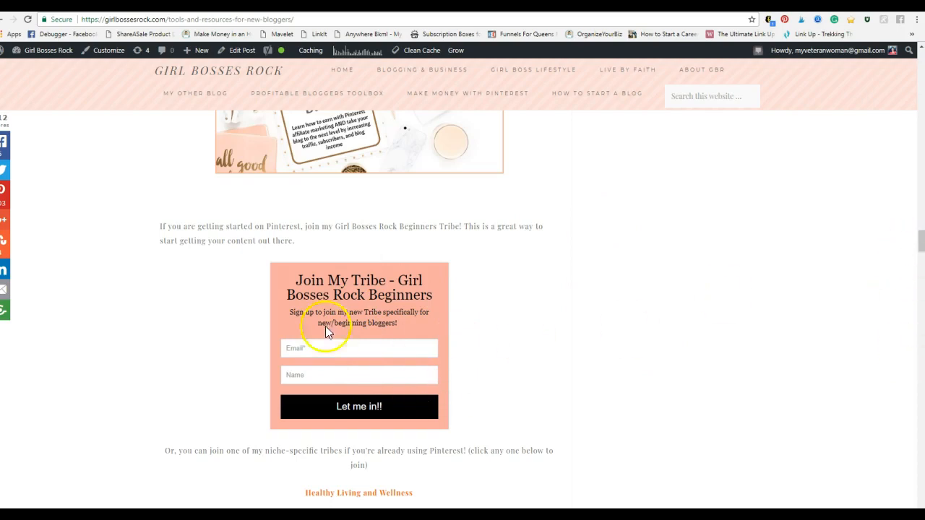
{"action": "left_click_drag", "start_coordinate": [920, 250], "coordinate": [914, 108]}
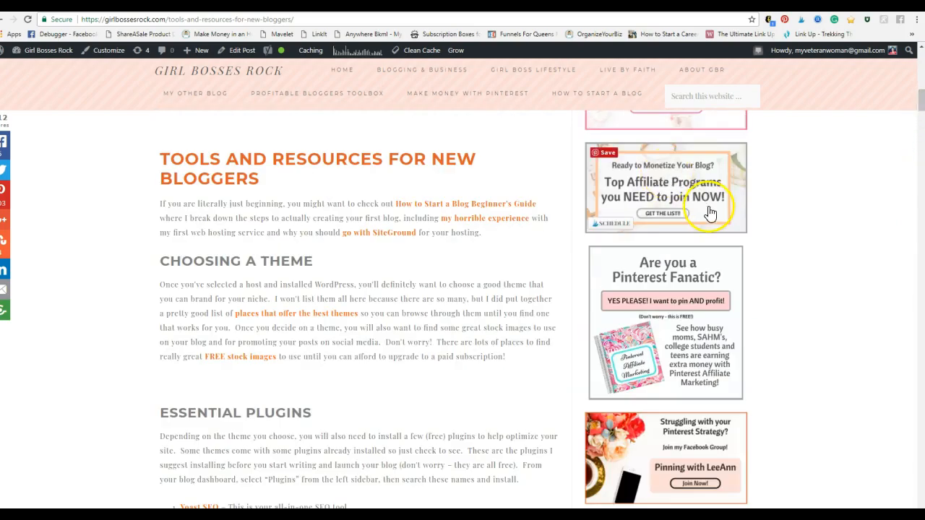
{"action": "scroll", "coordinate": [698, 151], "scroll_direction": "up", "scroll_amount": 2}
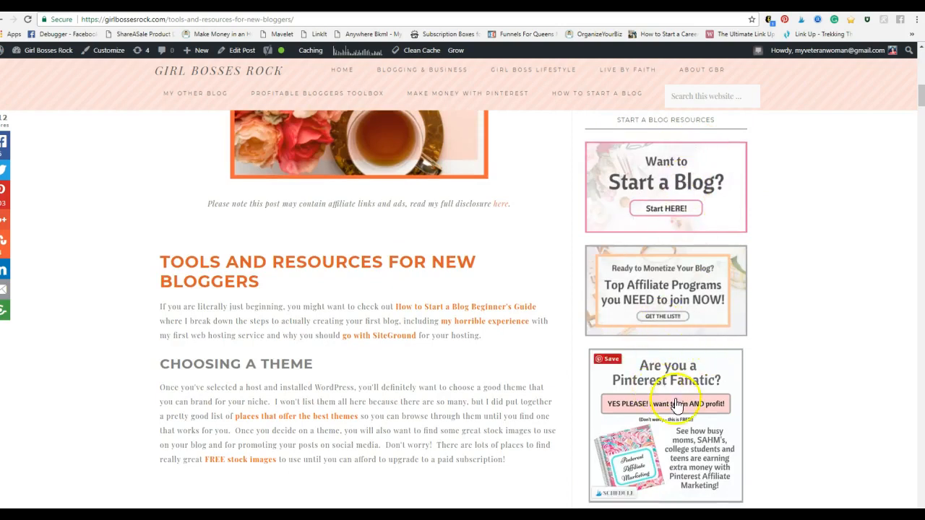
{"action": "scroll", "coordinate": [814, 383], "scroll_direction": "down", "scroll_amount": 3}
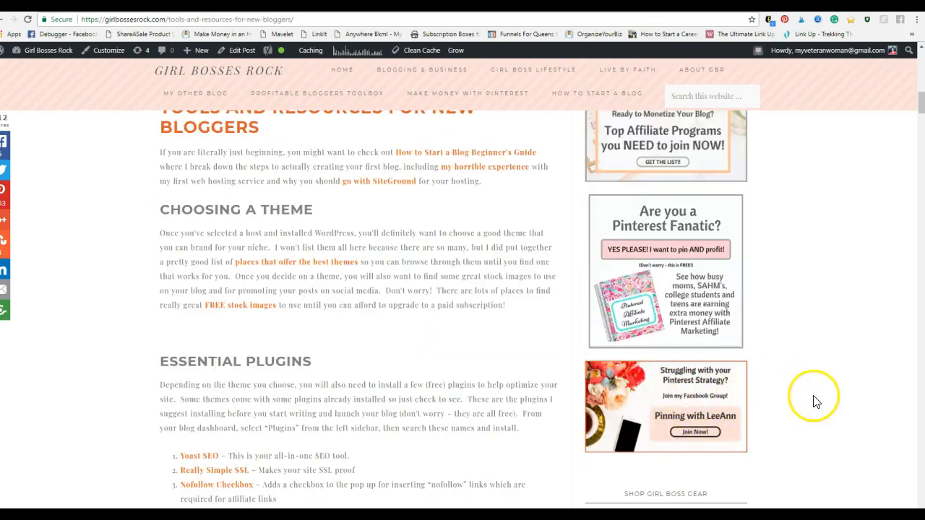
Step: Examine the sidebar's Start a Blog and Top Affiliate Programs opt-in graphics in the live Tools and Resources for New Bloggers post
{"action": "scroll", "coordinate": [815, 399], "scroll_direction": "up", "scroll_amount": 3}
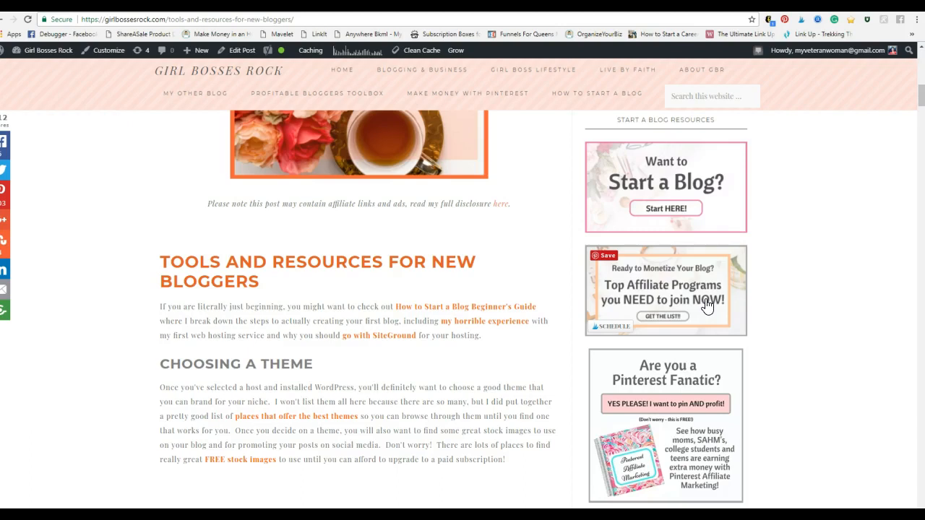
{"action": "left_click", "coordinate": [751, 300]}
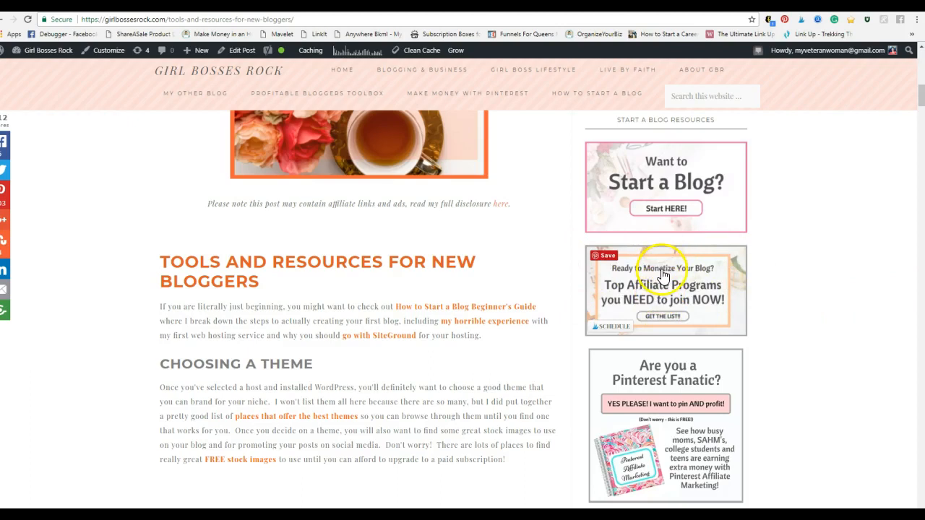
{"action": "left_click", "coordinate": [666, 303]}
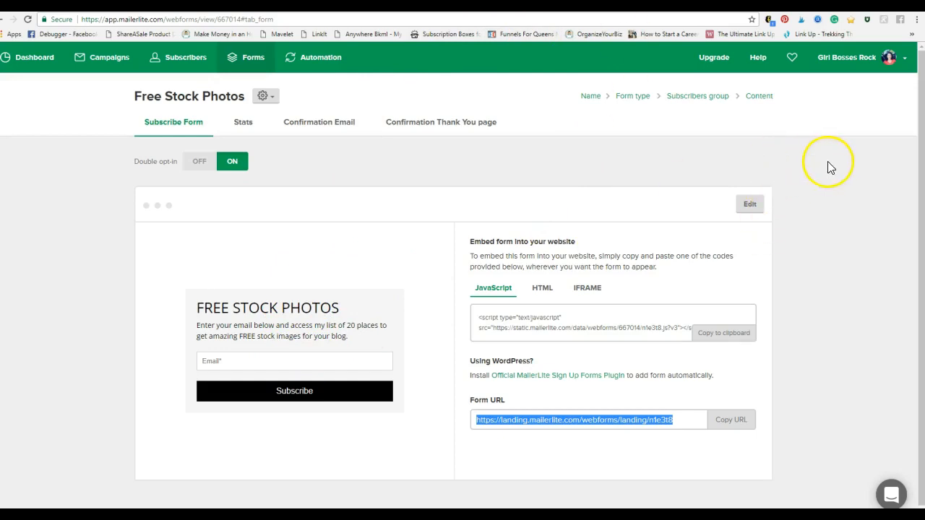
Step: Review the MailerLite Free Stock Photos form page, then switch to OptinMonster to view its campaigns list
{"action": "scroll", "coordinate": [87, 419], "scroll_direction": "down", "scroll_amount": 1}
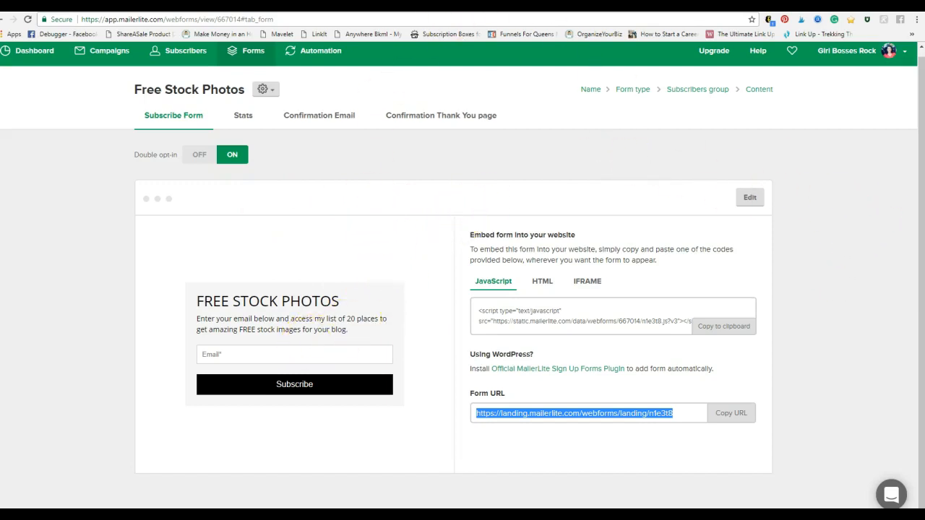
{"action": "left_click", "coordinate": [579, 5]}
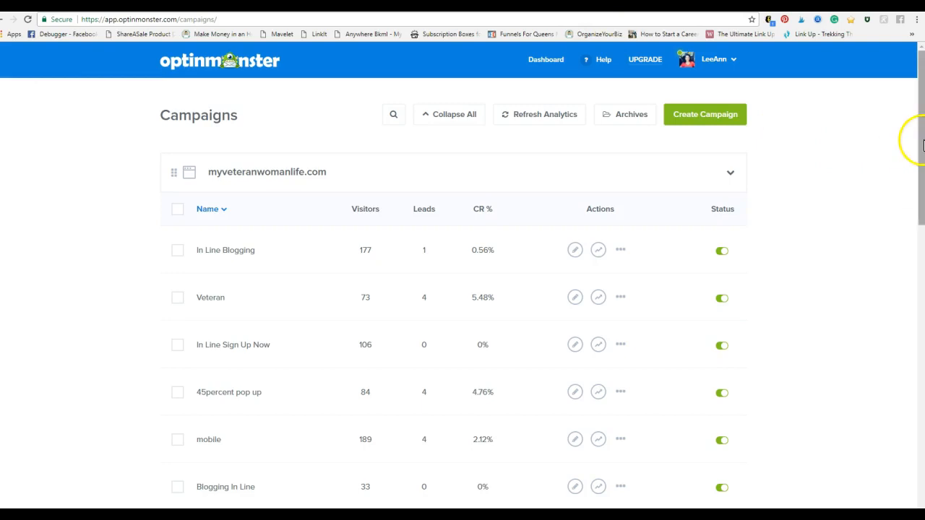
{"action": "left_click_drag", "start_coordinate": [921, 143], "coordinate": [921, 143]}
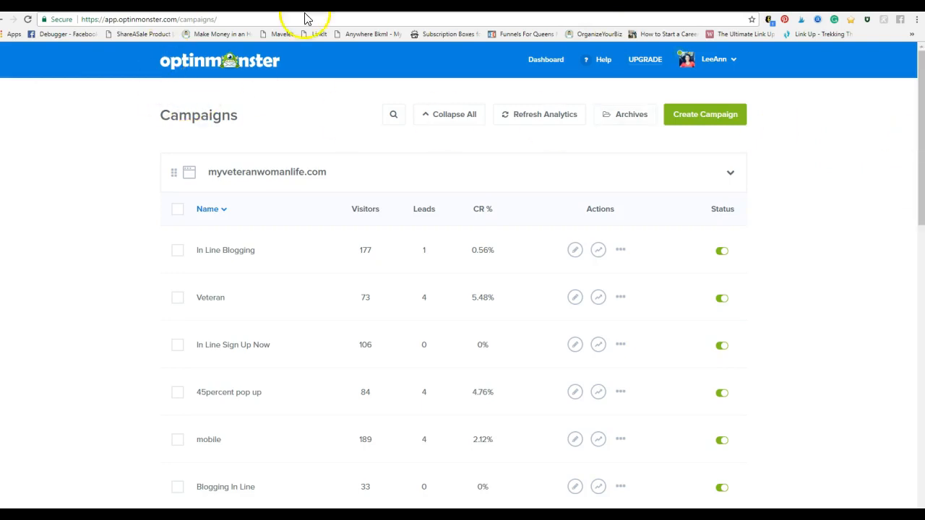
Step: Return to the live Tools and Resources for New Bloggers post and examine the "Want more free resources?" form below its content
{"action": "left_click", "coordinate": [563, 6]}
{"action": "scroll", "coordinate": [757, 267], "scroll_direction": "down", "scroll_amount": 11}
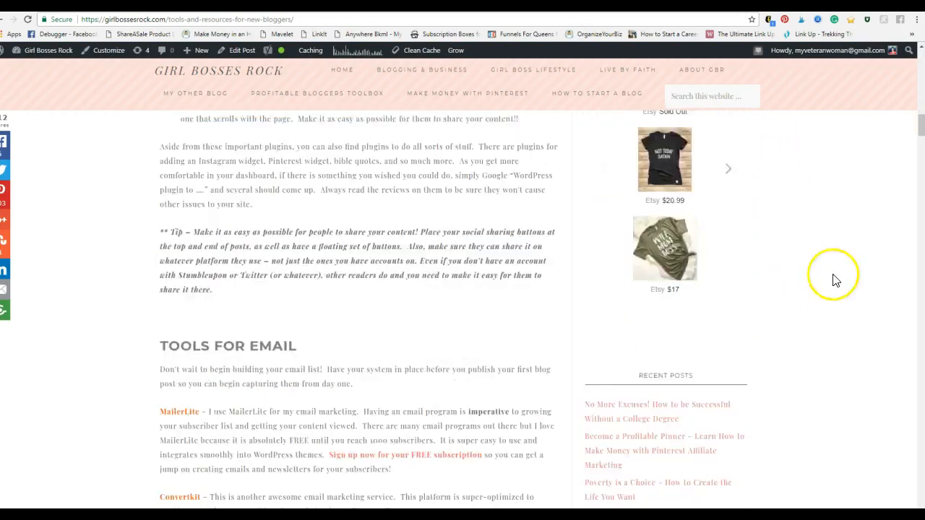
{"action": "left_click_drag", "start_coordinate": [921, 134], "coordinate": [902, 303]}
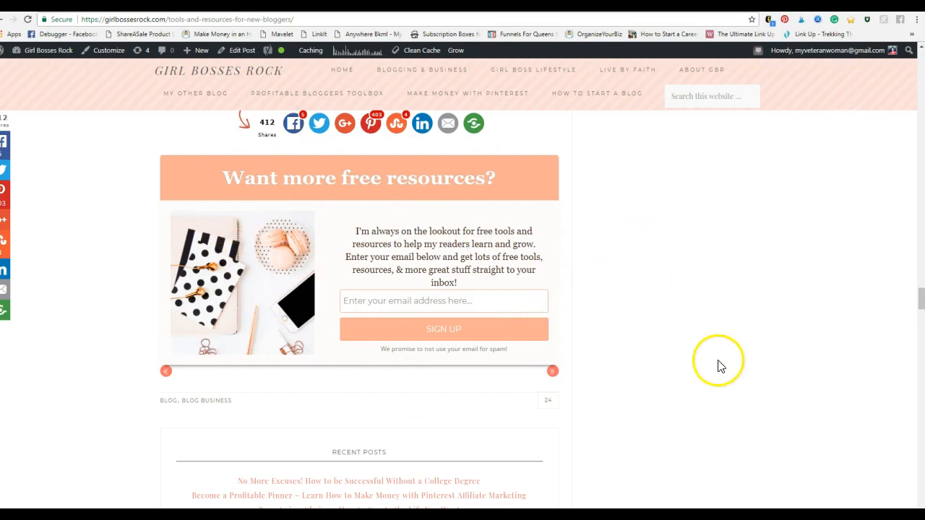
{"action": "left_click", "coordinate": [691, 352]}
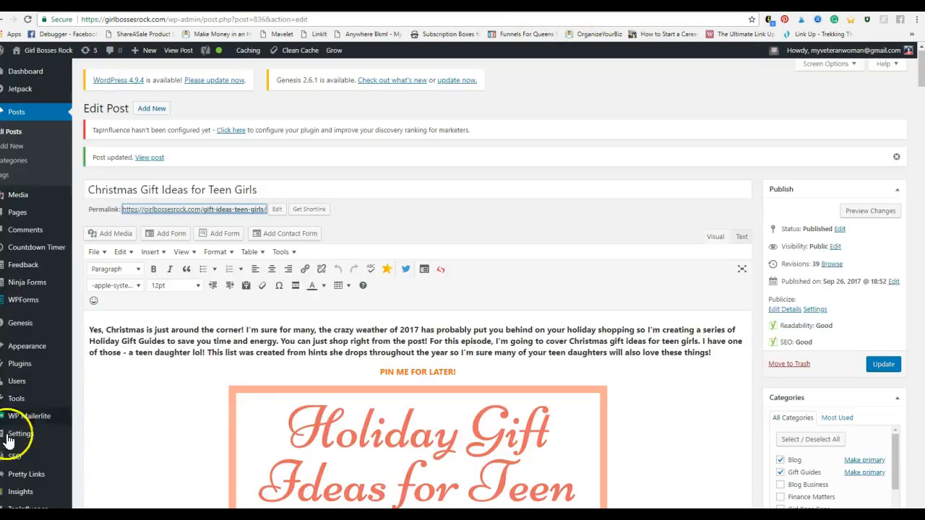
{"action": "scroll", "coordinate": [28, 433], "scroll_direction": "down", "scroll_amount": 2}
{"action": "scroll", "coordinate": [57, 455], "scroll_direction": "down", "scroll_amount": 1}
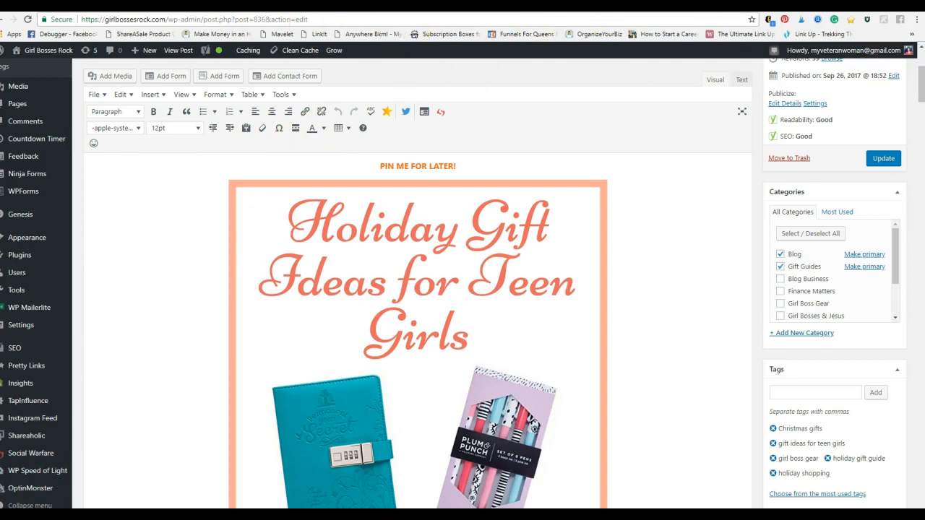
{"action": "left_click", "coordinate": [262, 6]}
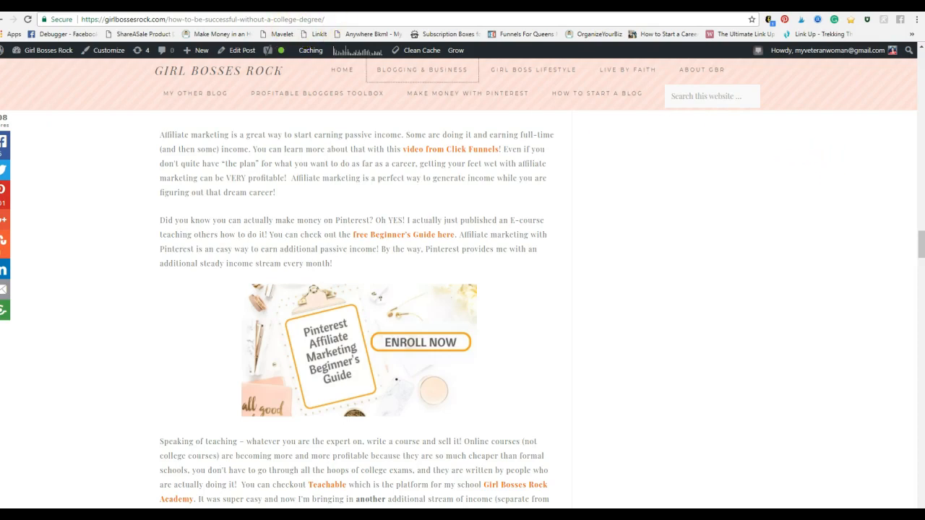
{"action": "left_click", "coordinate": [249, 7]}
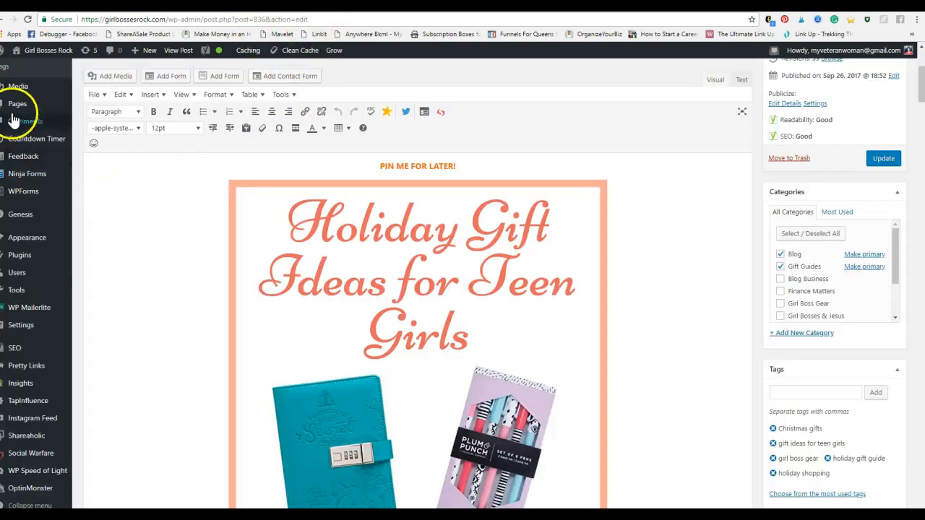
{"action": "scroll", "coordinate": [37, 149], "scroll_direction": "up", "scroll_amount": 3}
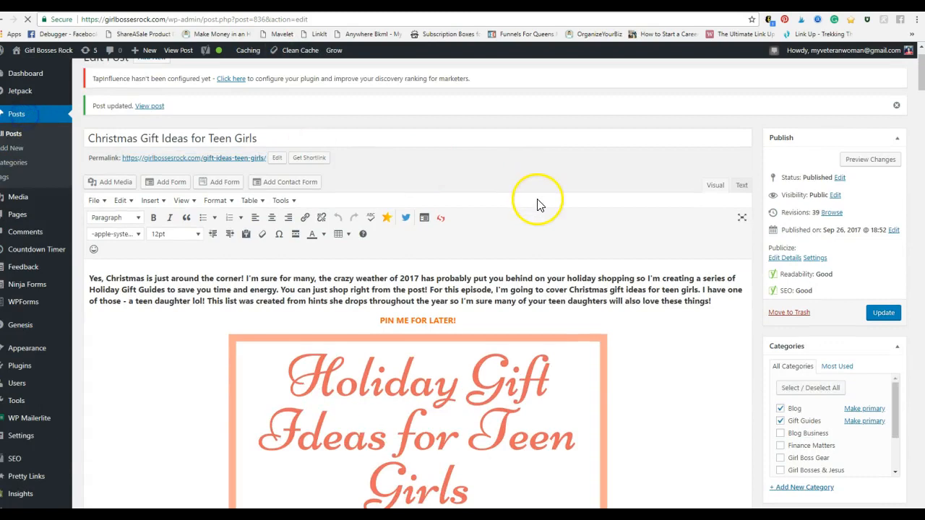
{"action": "left_click", "coordinate": [249, 6]}
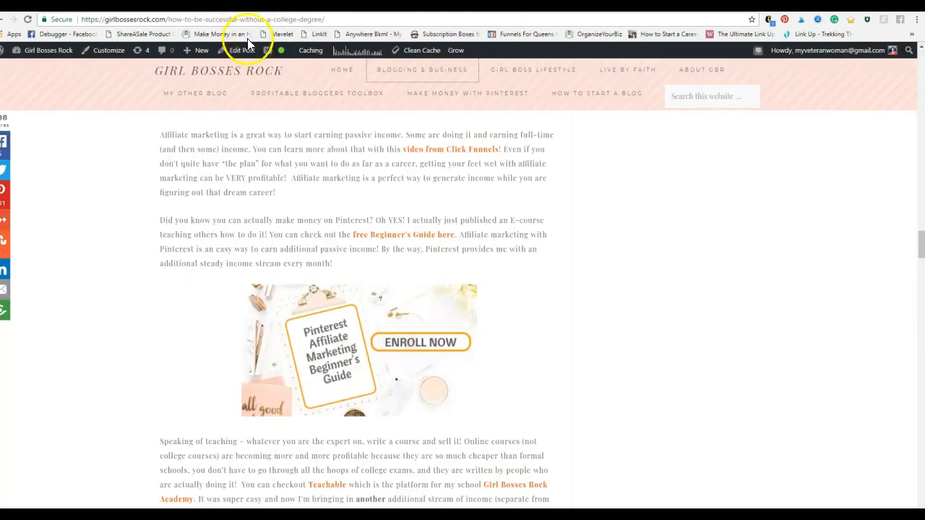
Step: Go to the blog's home page and open the No More Excuses! How to Be Successful Without a College Degree post
{"action": "left_click", "coordinate": [411, 72]}
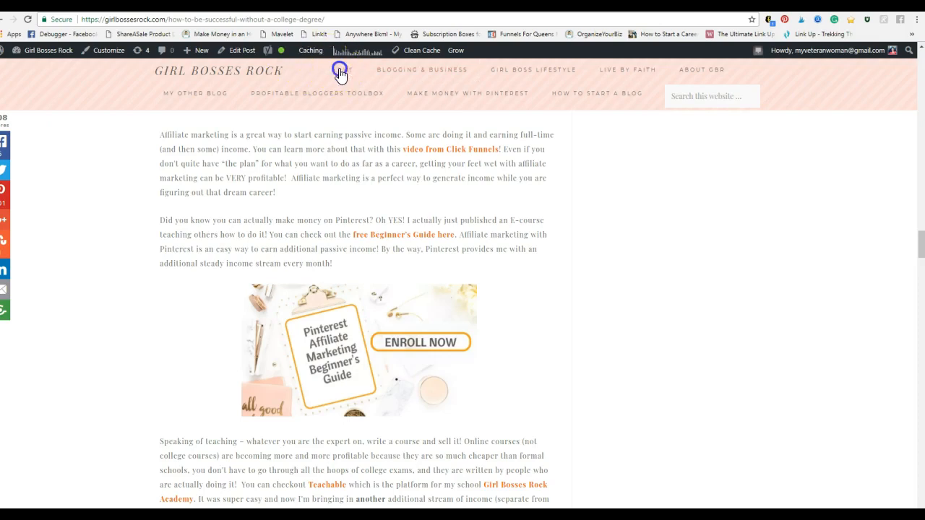
{"action": "left_click", "coordinate": [339, 73]}
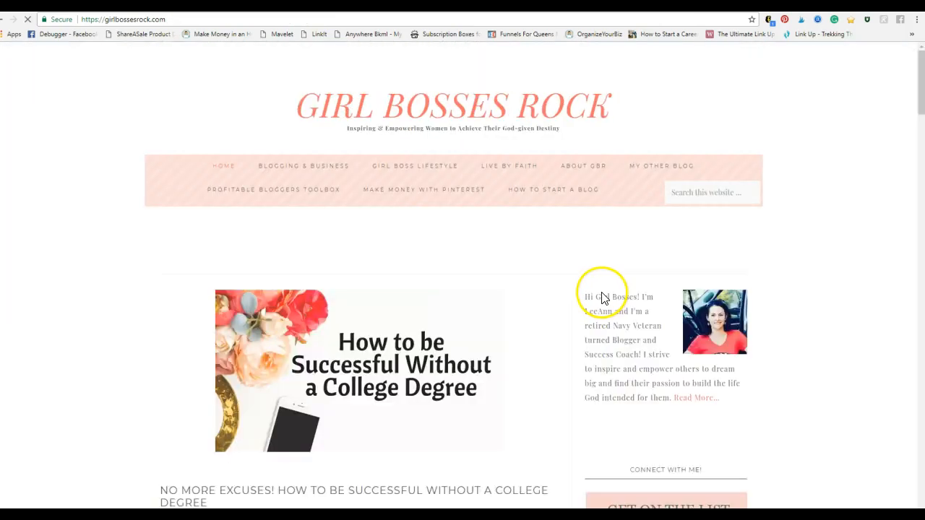
{"action": "scroll", "coordinate": [593, 290], "scroll_direction": "down", "scroll_amount": 9}
{"action": "scroll", "coordinate": [578, 286], "scroll_direction": "up", "scroll_amount": 5}
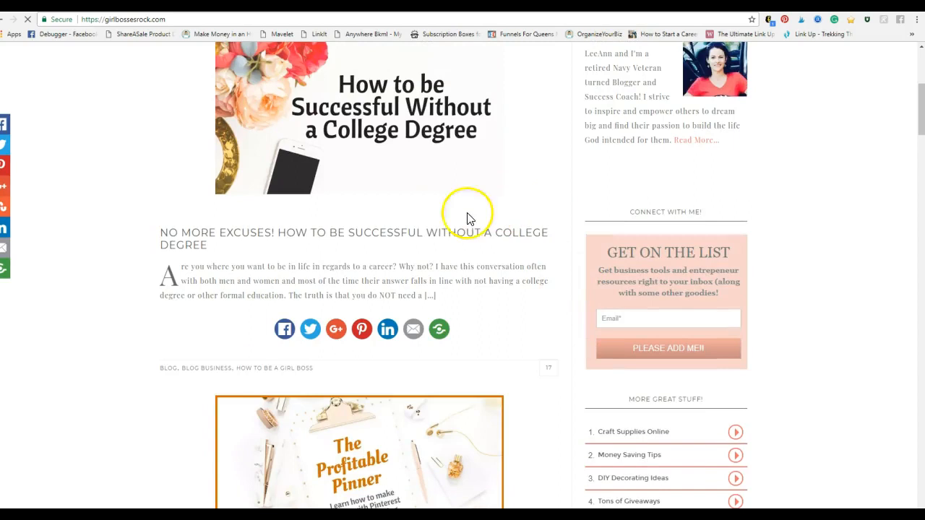
{"action": "left_click", "coordinate": [336, 100]}
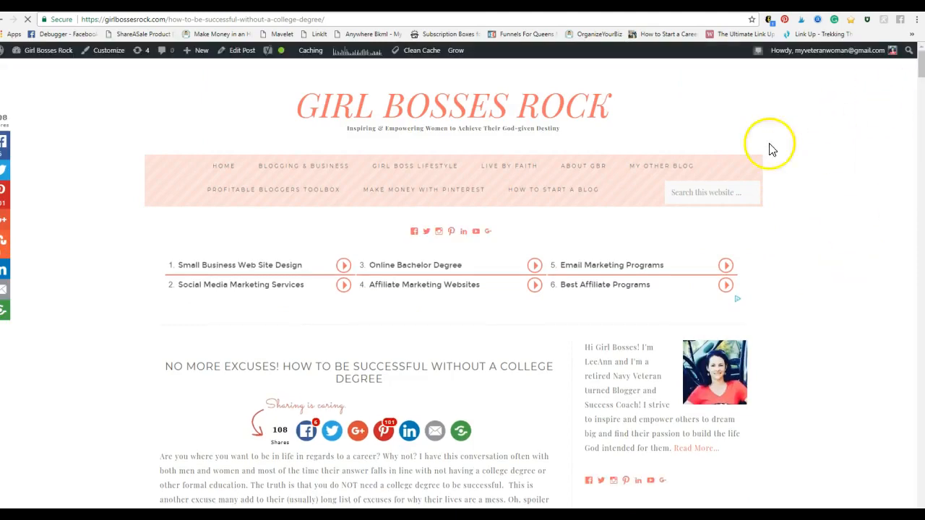
Step: Examine the inline "Are you an aspiring Girl Boss?" OptinMonster form at the end of the post
{"action": "scroll", "coordinate": [771, 149], "scroll_direction": "down", "scroll_amount": 12}
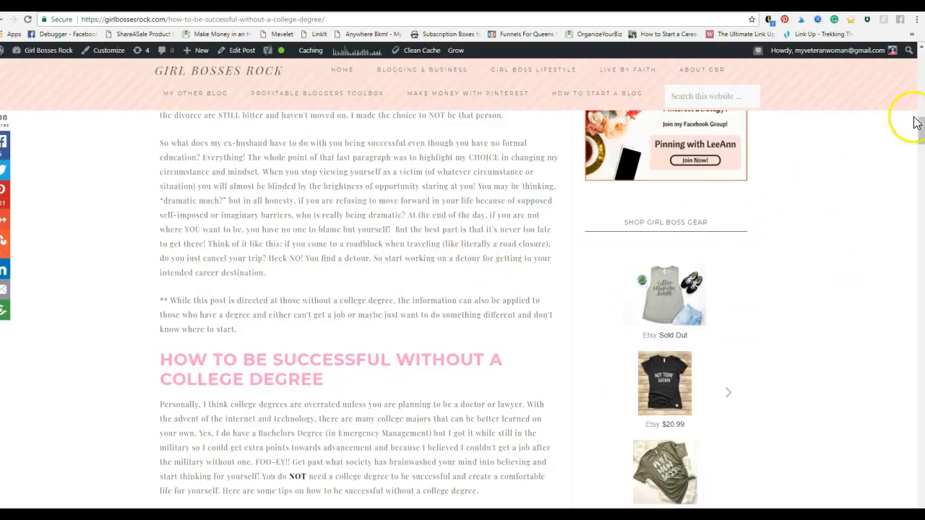
{"action": "left_click_drag", "start_coordinate": [916, 128], "coordinate": [878, 288]}
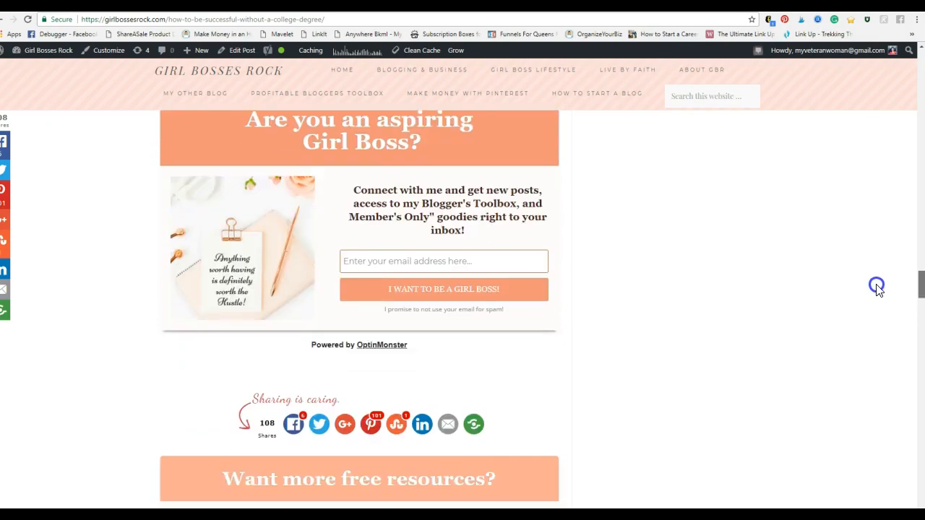
{"action": "scroll", "coordinate": [634, 267], "scroll_direction": "up", "scroll_amount": 1}
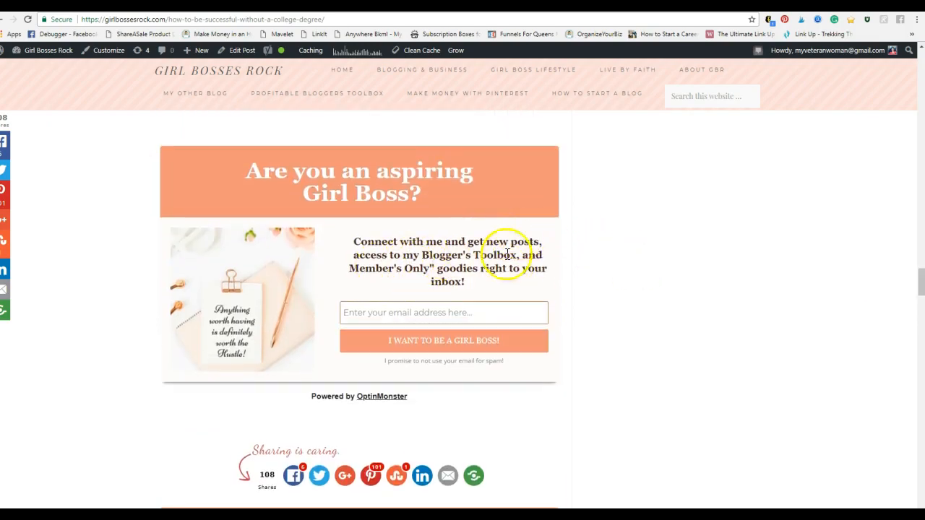
{"action": "mouse_move", "coordinate": [256, 286]}
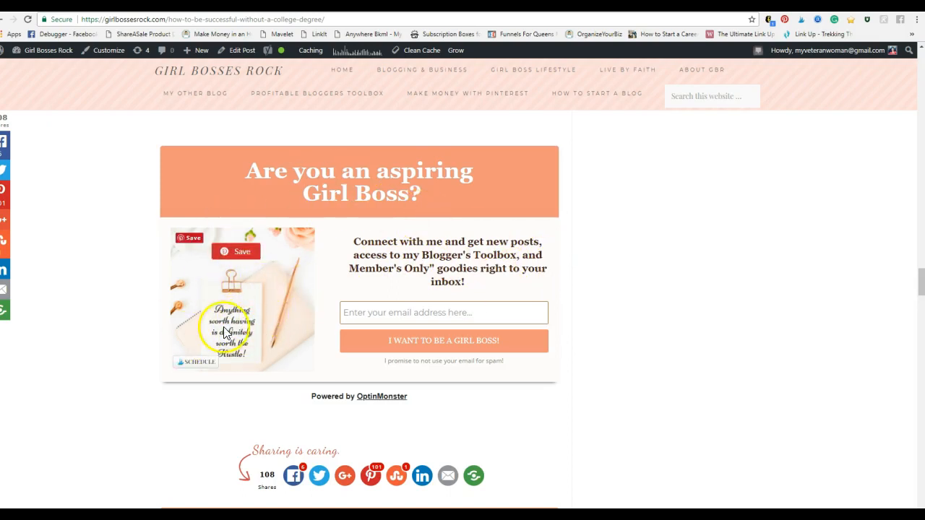
Step: Compare the "Want more free resources?" form below the sharing buttons with the "Are you an aspiring Girl Boss?" form above them
{"action": "scroll", "coordinate": [681, 306], "scroll_direction": "down", "scroll_amount": 3}
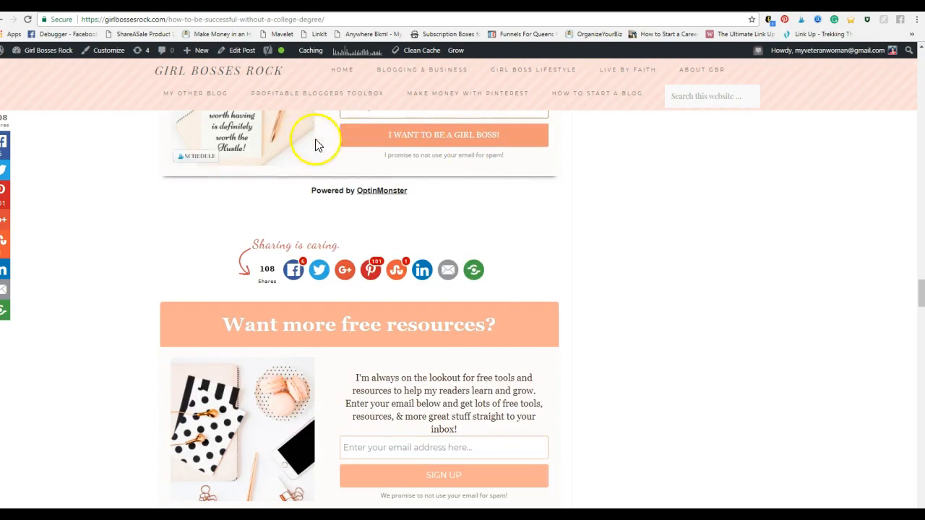
{"action": "scroll", "coordinate": [718, 299], "scroll_direction": "down", "scroll_amount": 4}
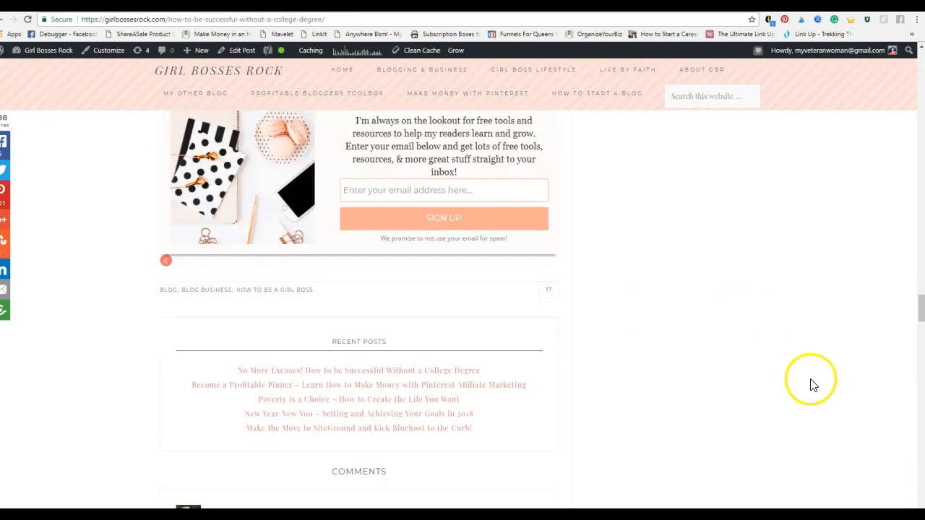
{"action": "scroll", "coordinate": [810, 385], "scroll_direction": "up", "scroll_amount": 2}
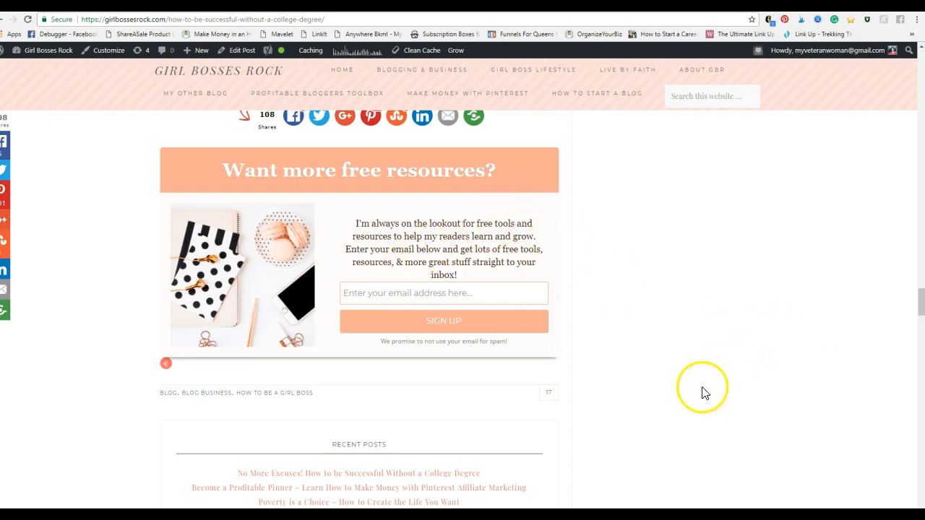
{"action": "scroll", "coordinate": [705, 386], "scroll_direction": "up", "scroll_amount": 4}
{"action": "scroll", "coordinate": [706, 384], "scroll_direction": "up", "scroll_amount": 2}
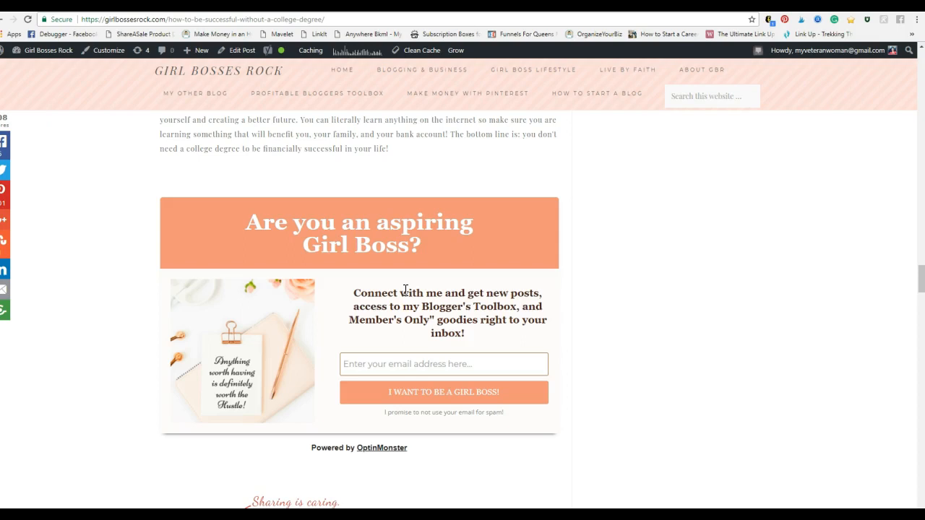
{"action": "mouse_move", "coordinate": [305, 365]}
{"action": "left_click", "coordinate": [609, 292]}
{"action": "left_click_drag", "start_coordinate": [919, 280], "coordinate": [894, 205]}
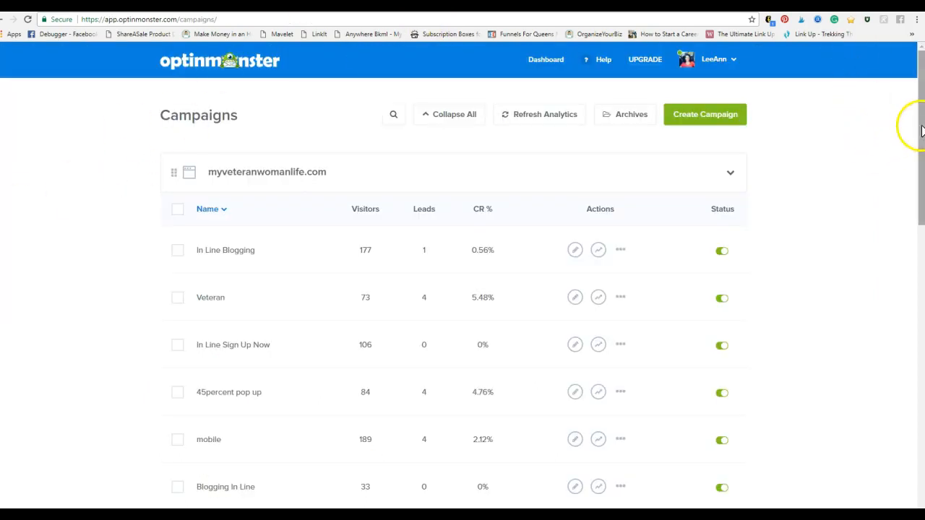
Step: Review the campaigns grouped by site in OptinMonster, then check the Free Stock Photos form page in MailerLite
{"action": "left_click_drag", "start_coordinate": [920, 138], "coordinate": [910, 171]}
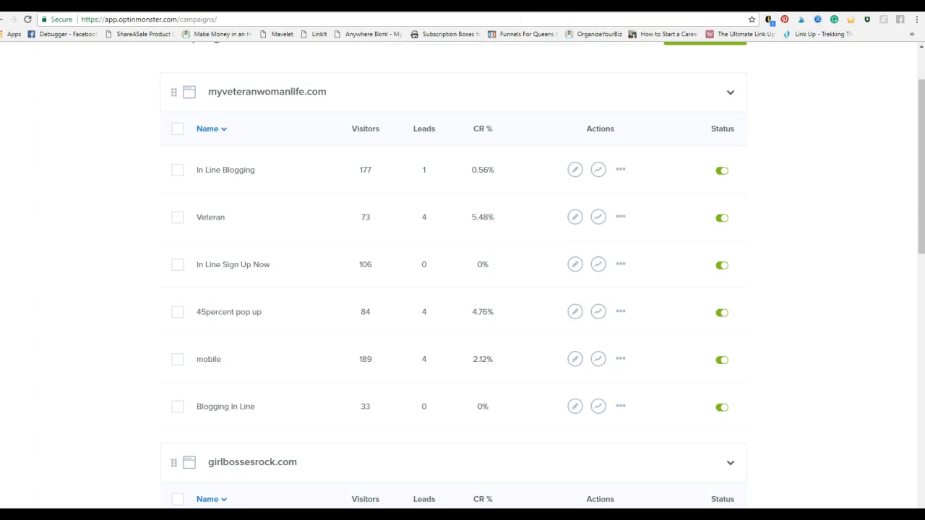
{"action": "left_click", "coordinate": [471, 6]}
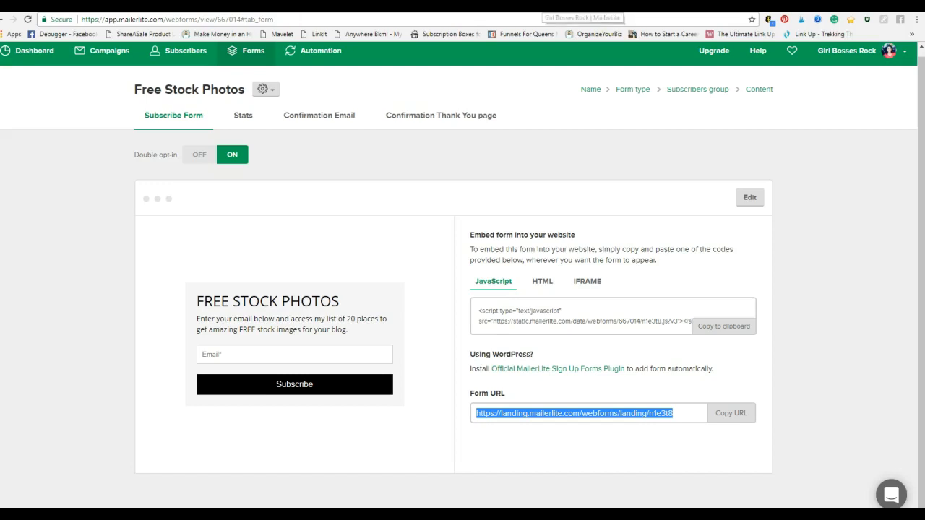
{"action": "left_click", "coordinate": [499, 2]}
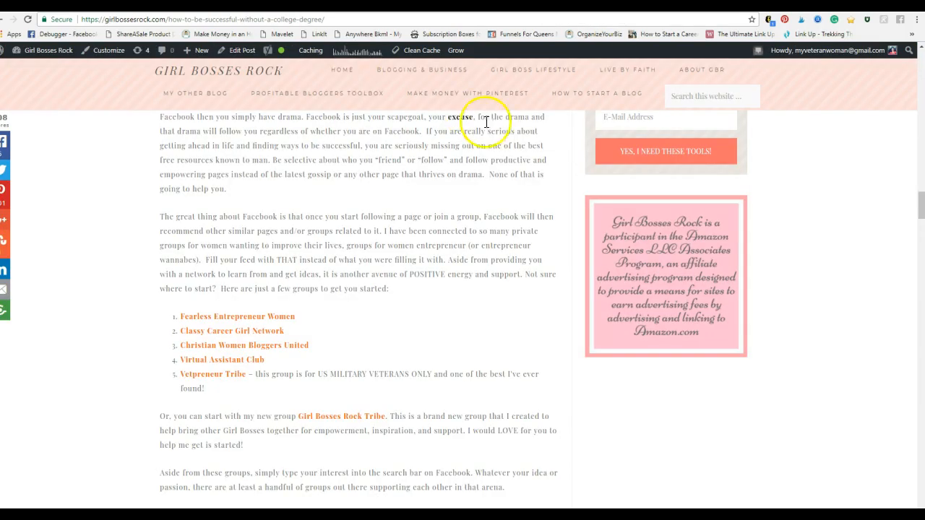
Step: Open the Profitable Bloggers Toolbox landing page from the blog's navigation and examine its sign-up form, topic tiles and bonus sections
{"action": "left_click", "coordinate": [331, 99]}
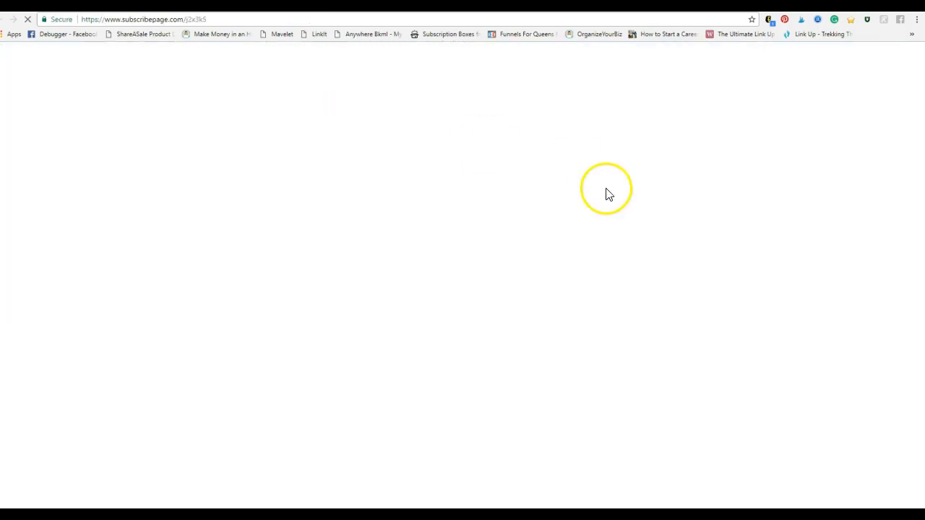
{"action": "scroll", "coordinate": [847, 314], "scroll_direction": "down", "scroll_amount": 6}
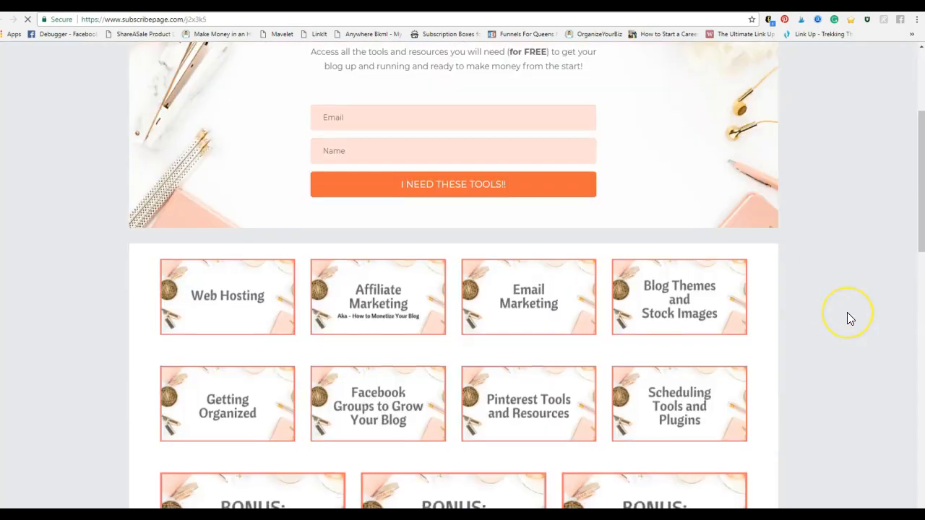
{"action": "scroll", "coordinate": [846, 312], "scroll_direction": "up", "scroll_amount": 5}
{"action": "scroll", "coordinate": [847, 312], "scroll_direction": "down", "scroll_amount": 6}
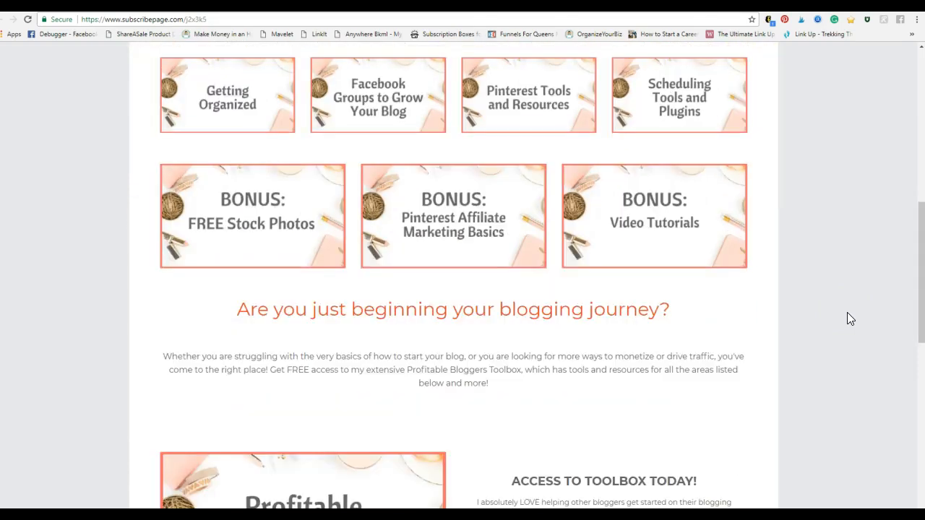
{"action": "scroll", "coordinate": [847, 312], "scroll_direction": "up", "scroll_amount": 4}
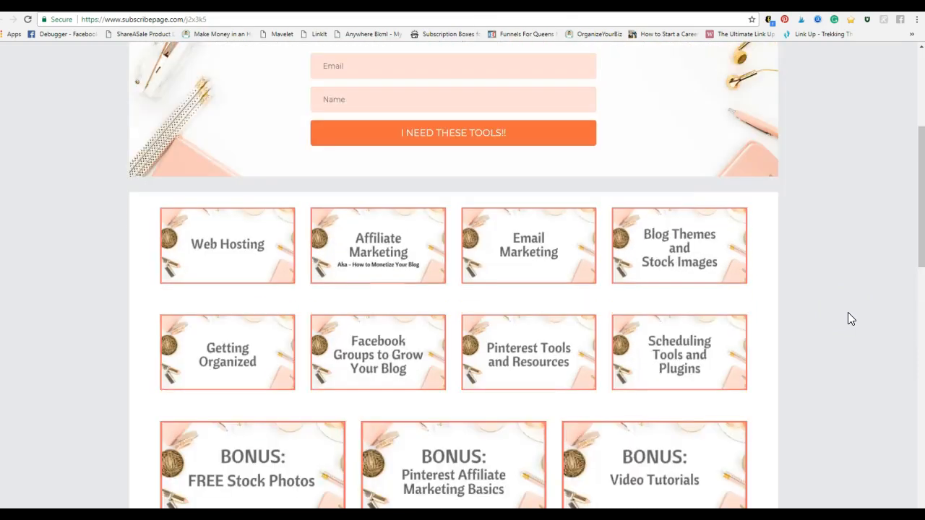
{"action": "scroll", "coordinate": [854, 330], "scroll_direction": "down", "scroll_amount": 2}
{"action": "scroll", "coordinate": [854, 330], "scroll_direction": "up", "scroll_amount": 4}
{"action": "scroll", "coordinate": [855, 330], "scroll_direction": "down", "scroll_amount": 5}
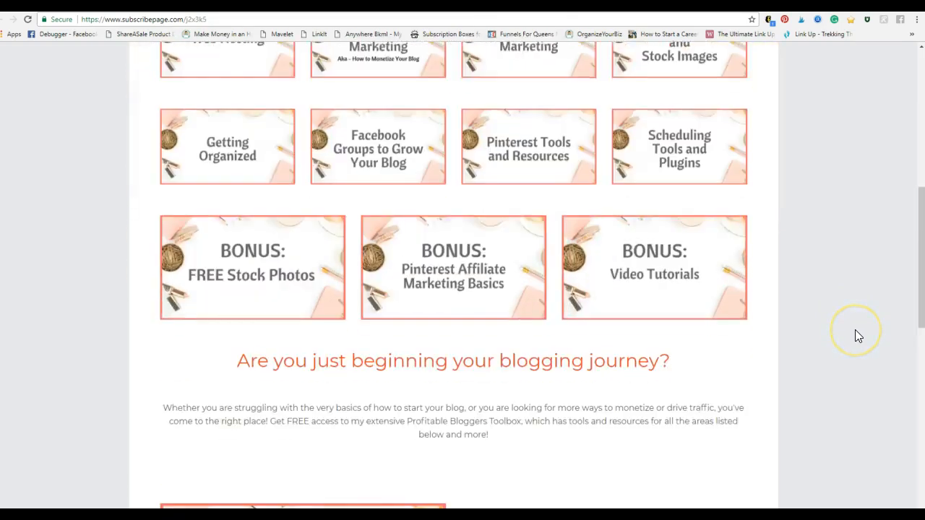
{"action": "scroll", "coordinate": [855, 335], "scroll_direction": "down", "scroll_amount": 3}
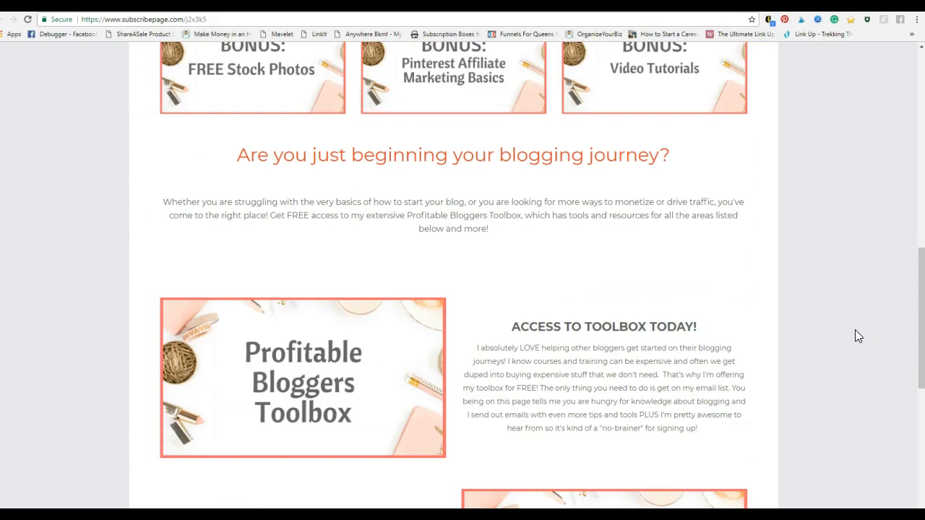
{"action": "scroll", "coordinate": [855, 329], "scroll_direction": "up", "scroll_amount": 2}
{"action": "scroll", "coordinate": [855, 330], "scroll_direction": "up", "scroll_amount": 4}
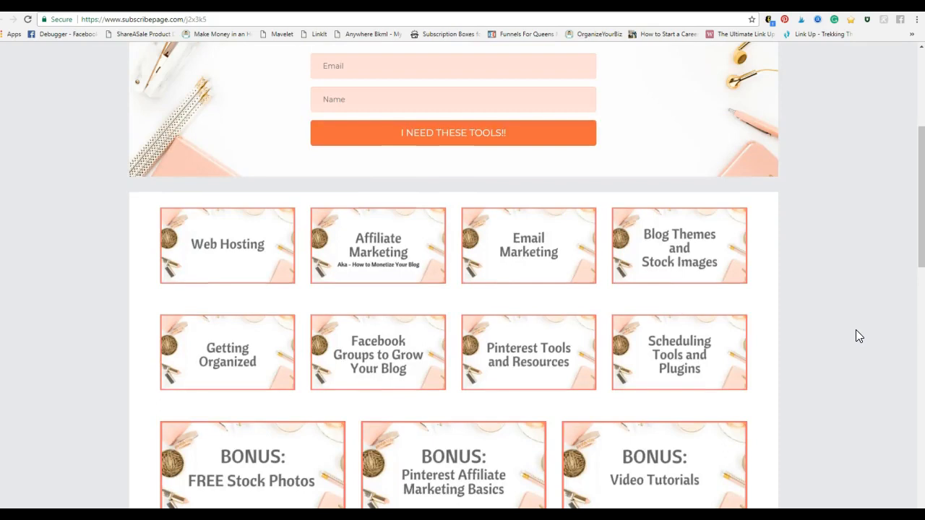
{"action": "scroll", "coordinate": [821, 332], "scroll_direction": "down", "scroll_amount": 7}
{"action": "scroll", "coordinate": [821, 334], "scroll_direction": "up", "scroll_amount": 8}
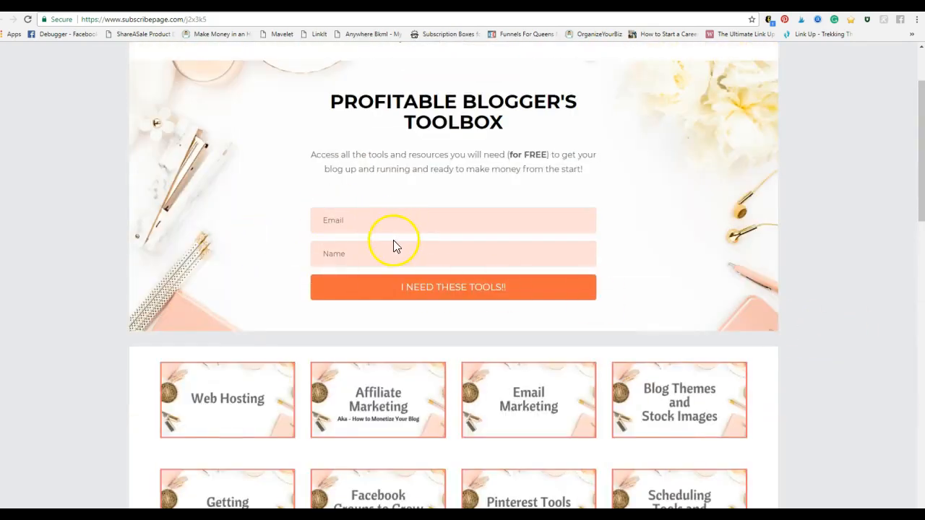